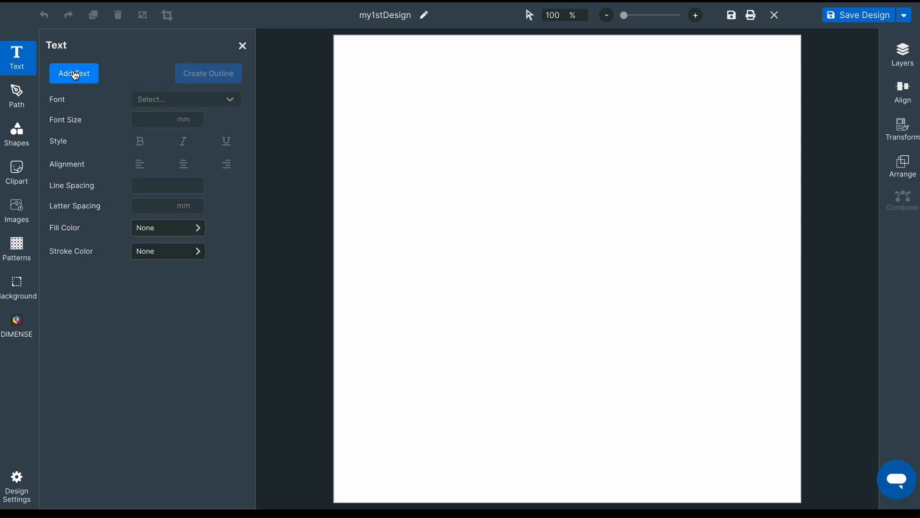
# Step: Add a text object reading "my1stDesign" to the blank canvas
pyautogui.click(75, 76)
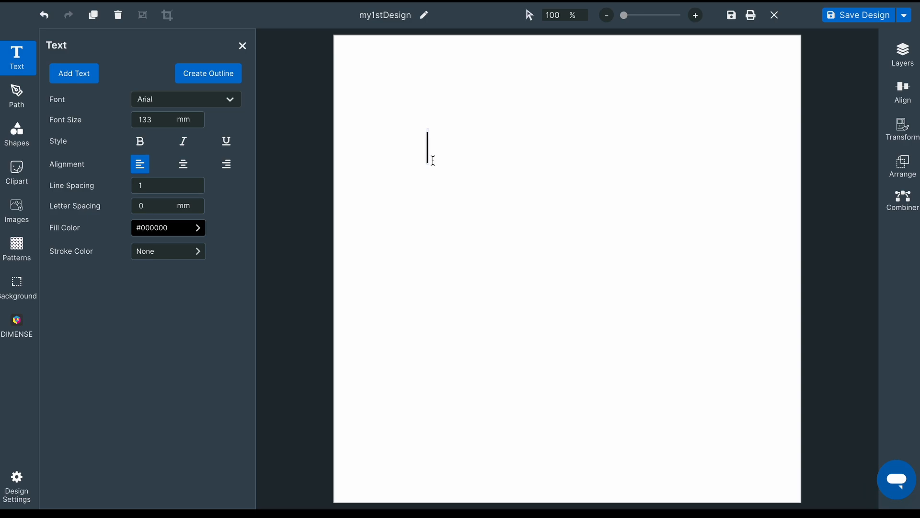
pyautogui.write('my')
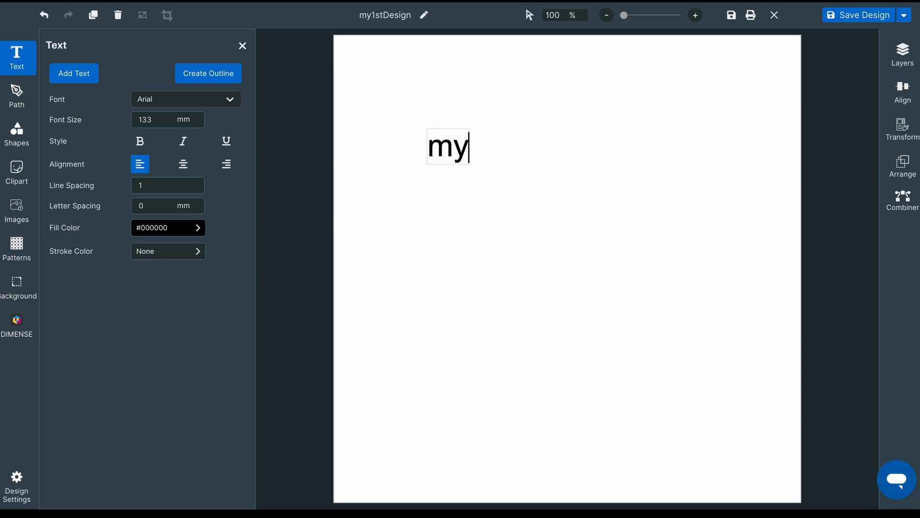
pyautogui.write('1stDesign')
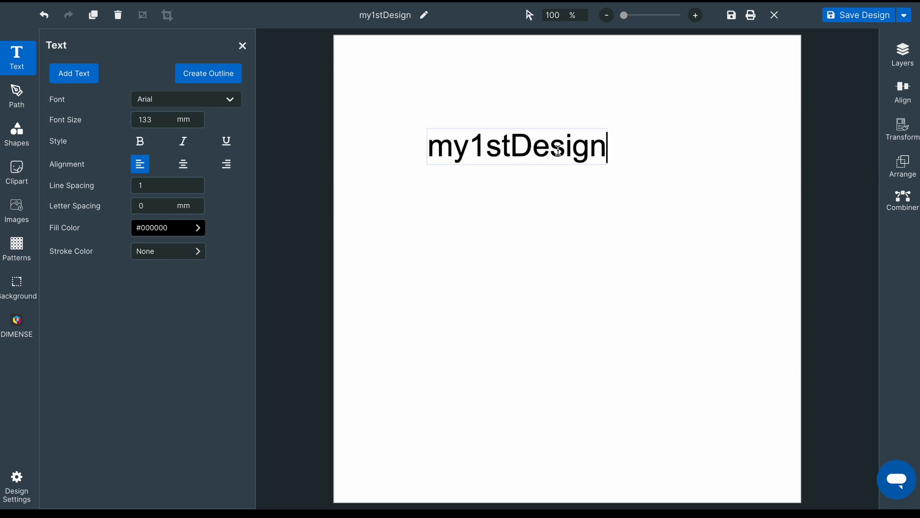
# Step: Change the font of the whole "my1stDesign" text to Lobster Two
pyautogui.click(558, 151)
pyautogui.doubleClick(558, 151)
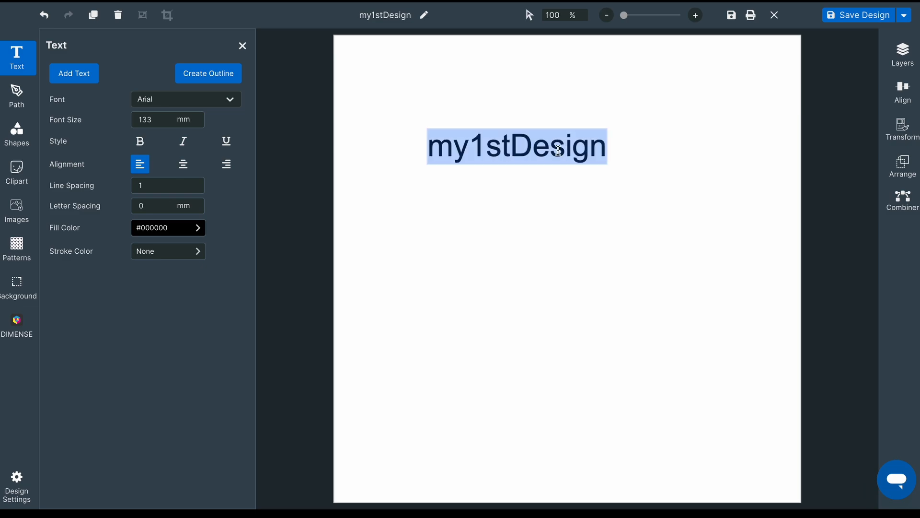
pyautogui.click(235, 104)
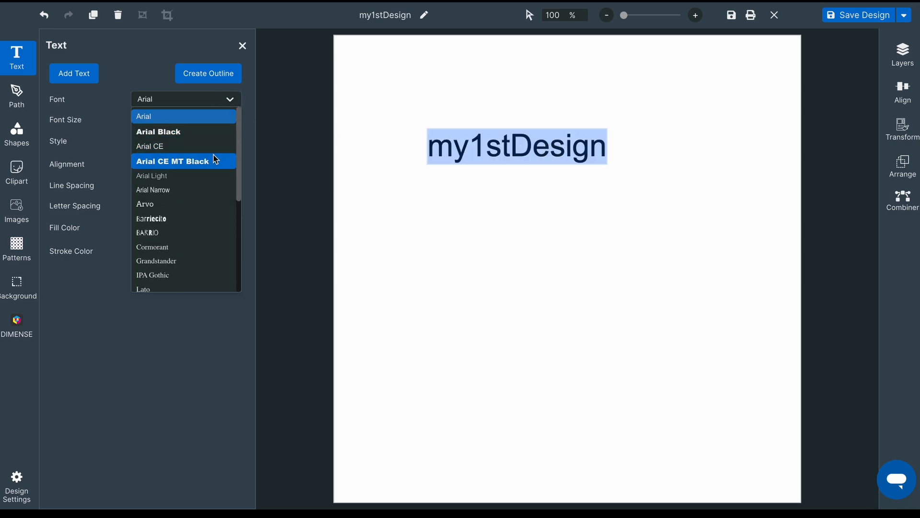
pyautogui.moveTo(239, 164); pyautogui.dragTo(247, 243)
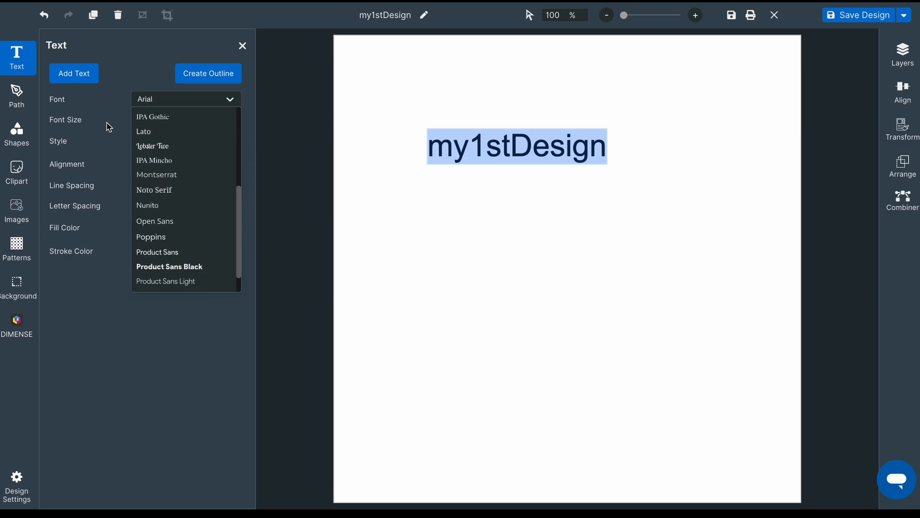
pyautogui.click(151, 146)
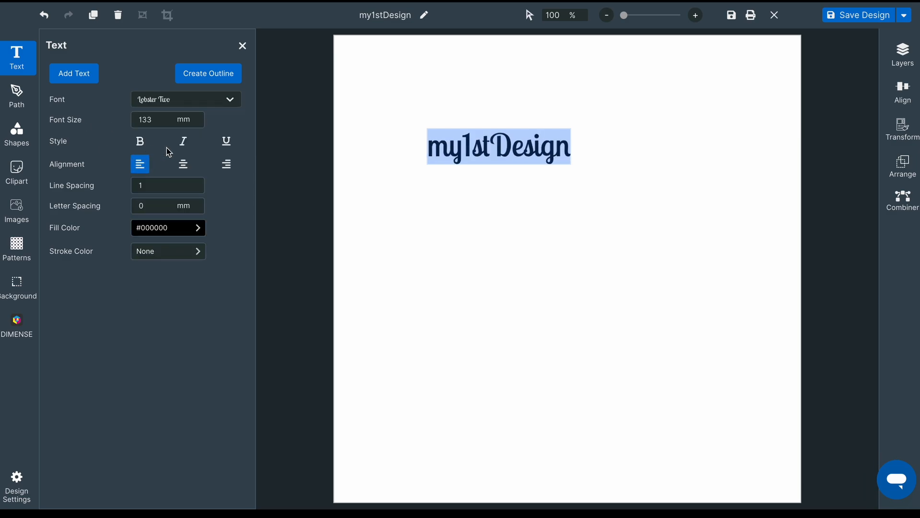
# Step: Set the text's font size to 200 mm and make it bold
pyautogui.doubleClick(159, 120)
pyautogui.write('200')
pyautogui.press('Tab')
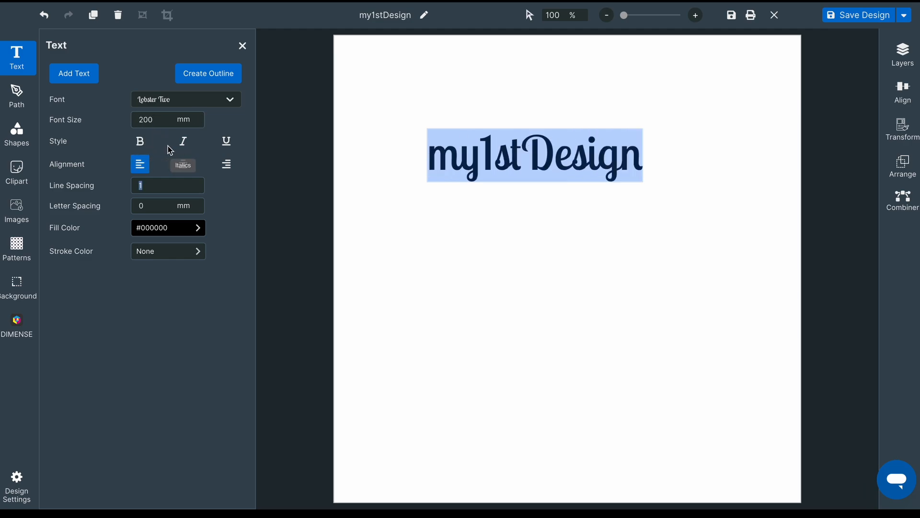
pyautogui.click(140, 142)
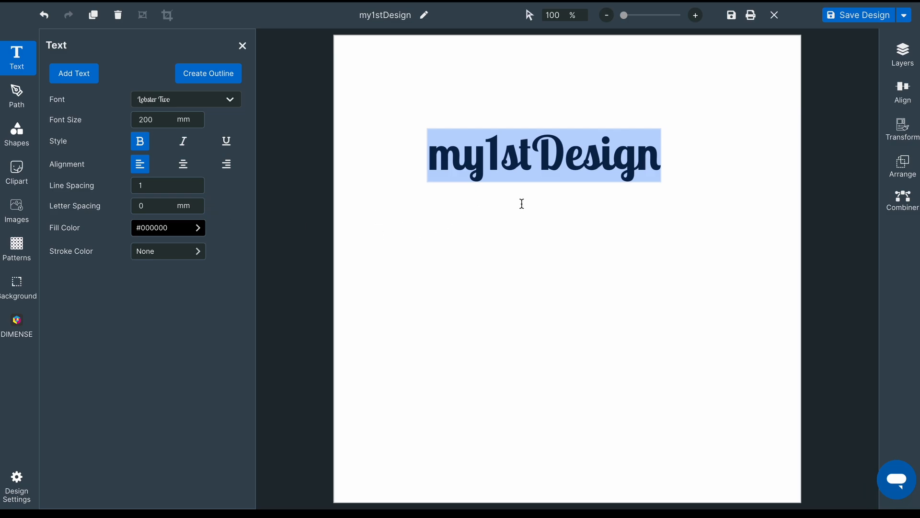
# Step: Enlarge and stretch the text object vertically to a font size of about 658 mm, and rotate it slightly counter-clockwise
pyautogui.click(629, 191)
pyautogui.click(640, 169)
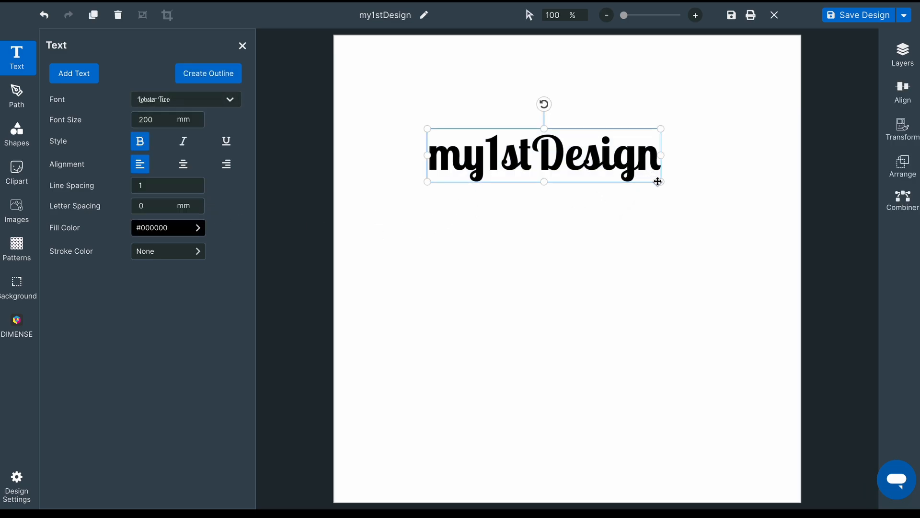
pyautogui.moveTo(660, 182); pyautogui.dragTo(695, 185)
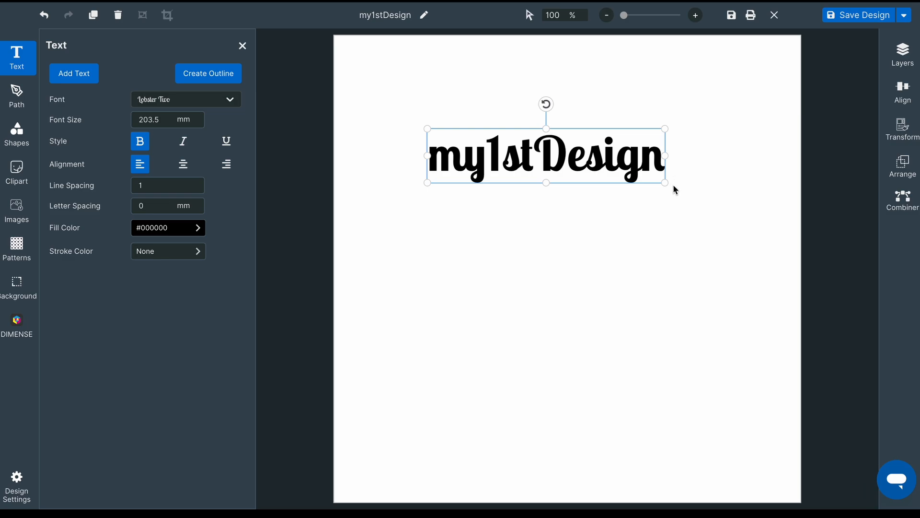
pyautogui.moveTo(666, 185); pyautogui.dragTo(644, 255)
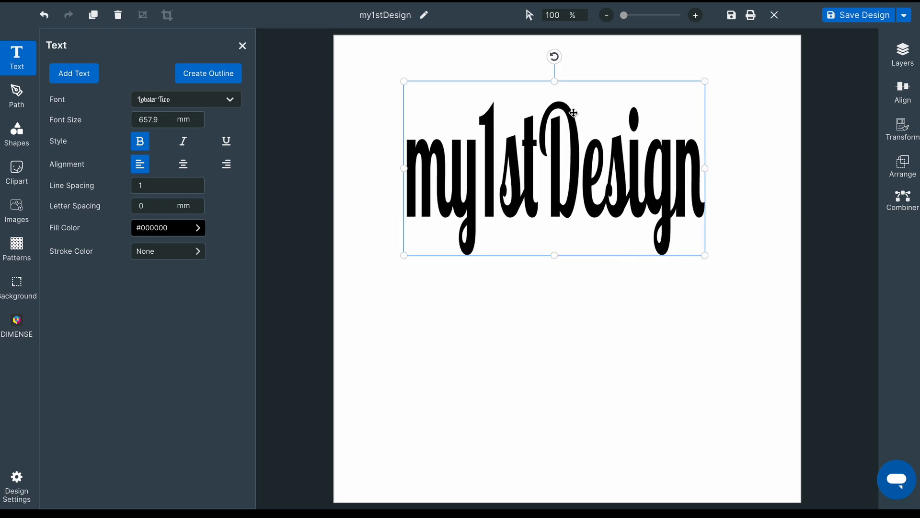
pyautogui.moveTo(555, 55); pyautogui.dragTo(486, 86)
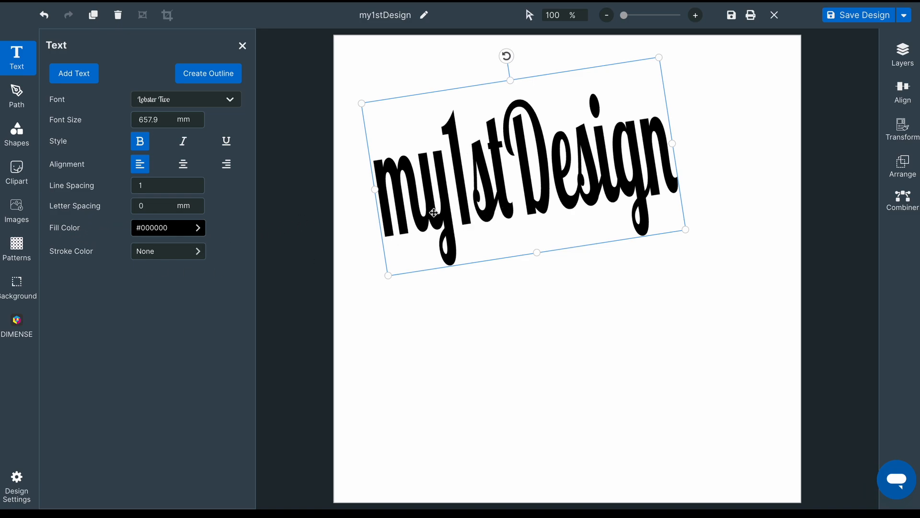
# Step: Browse the solid and pattern fill libraries and fill the text with the green RVW-GR-201G from the Roland Green Color Library
pyautogui.click(199, 229)
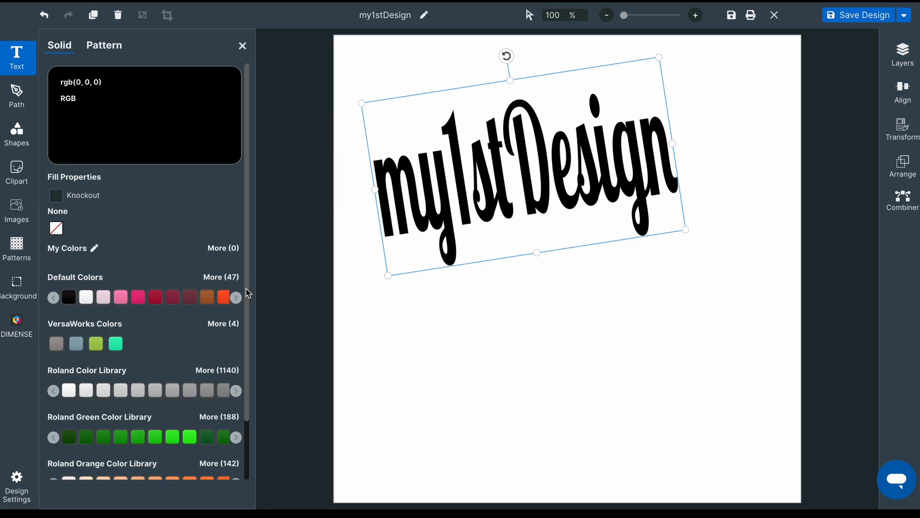
pyautogui.moveTo(247, 292); pyautogui.dragTo(246, 359)
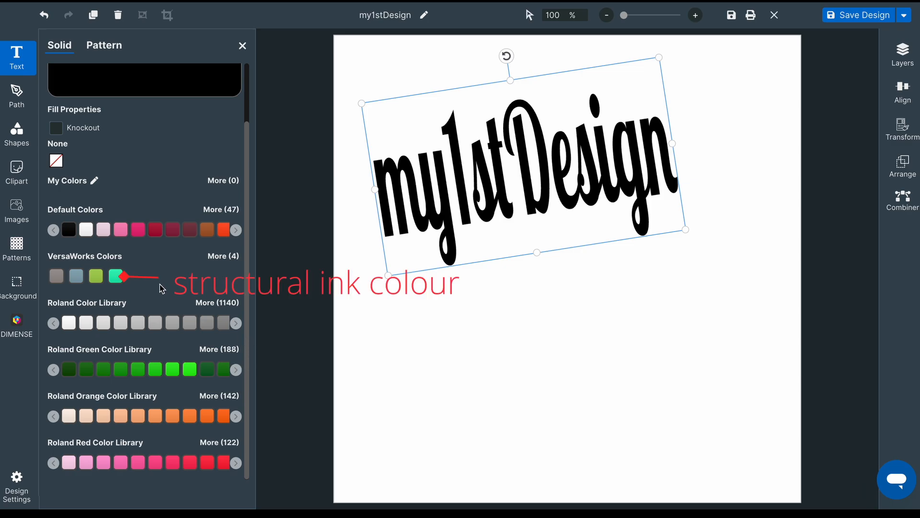
pyautogui.scroll(2, 147, 304)
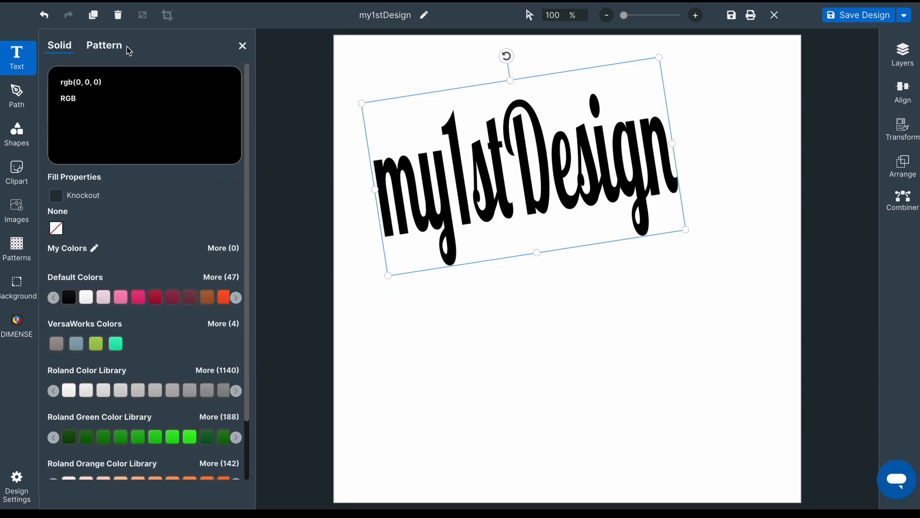
pyautogui.click(103, 46)
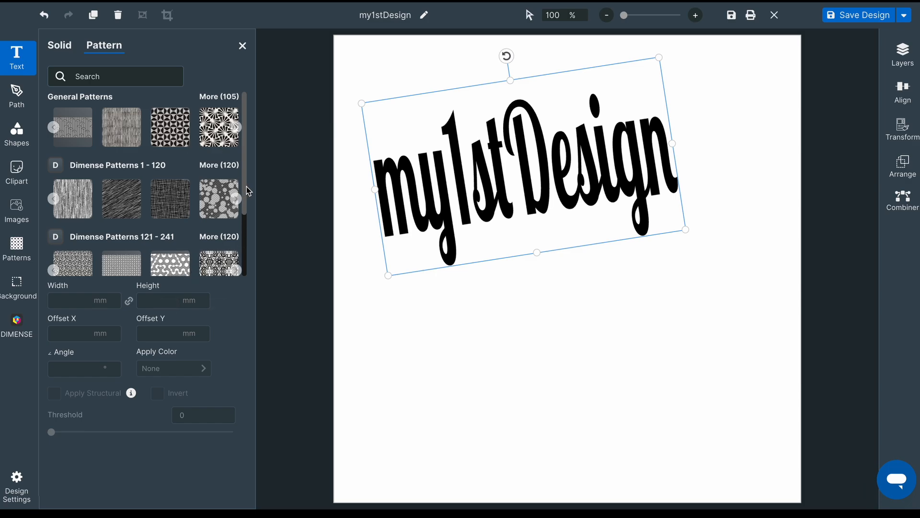
pyautogui.click(68, 50)
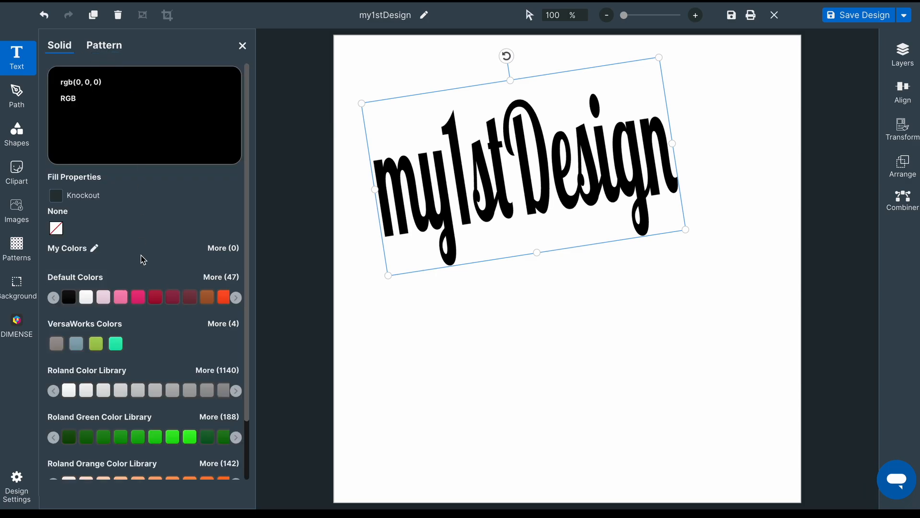
pyautogui.click(139, 298)
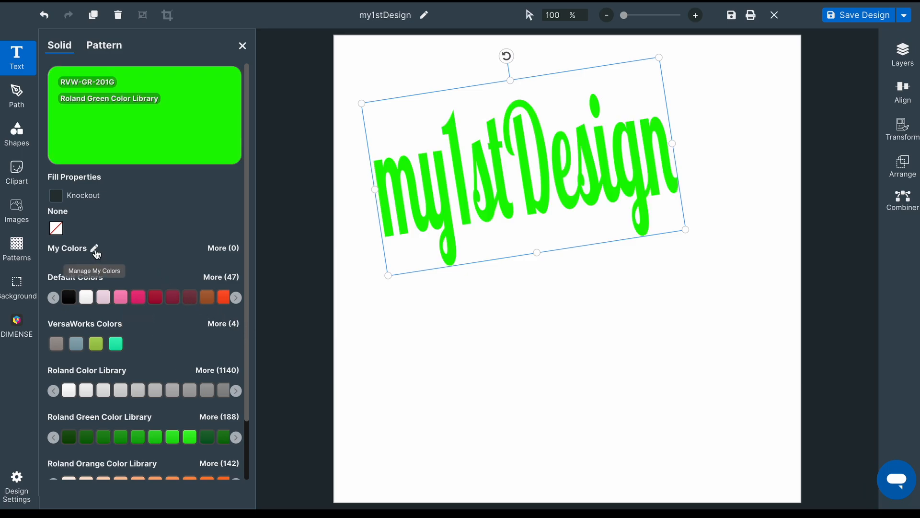
# Step: Create a custom RGB colour #C61093 named my1stColor in My Colors and apply it as the text's fill
pyautogui.click(95, 249)
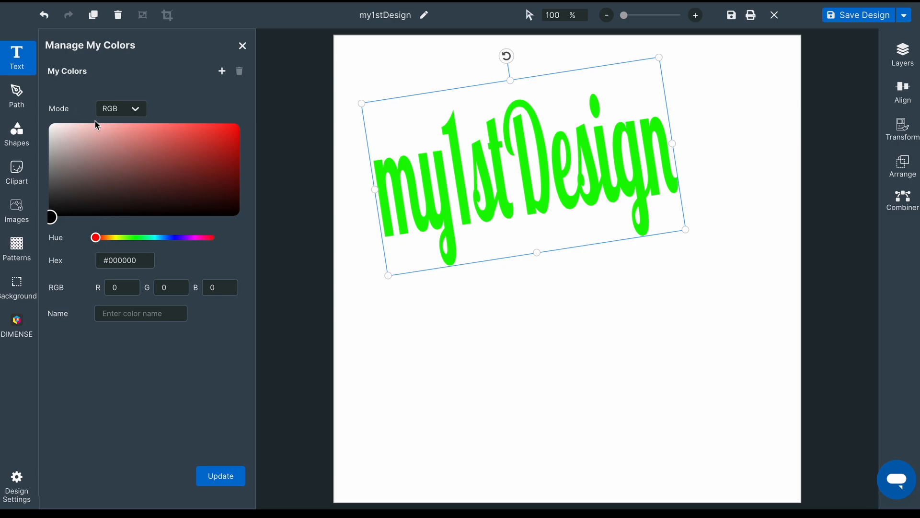
pyautogui.click(136, 112)
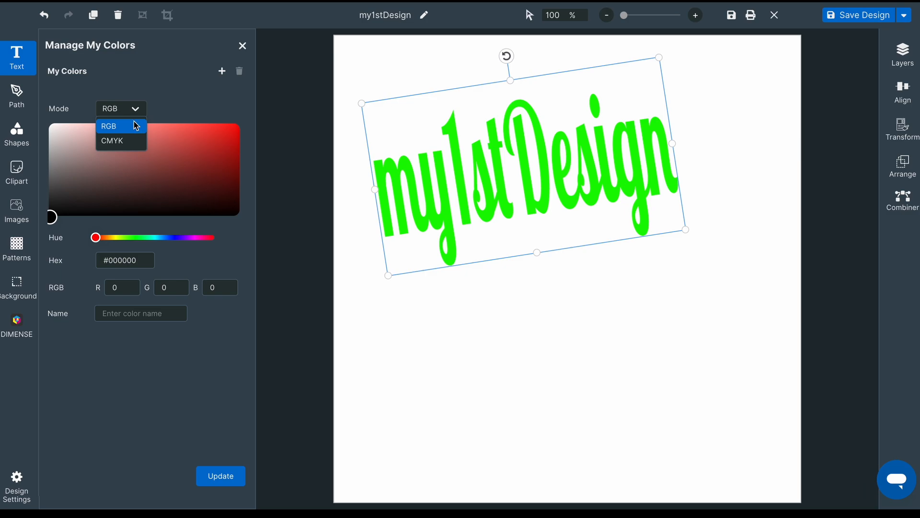
pyautogui.click(128, 127)
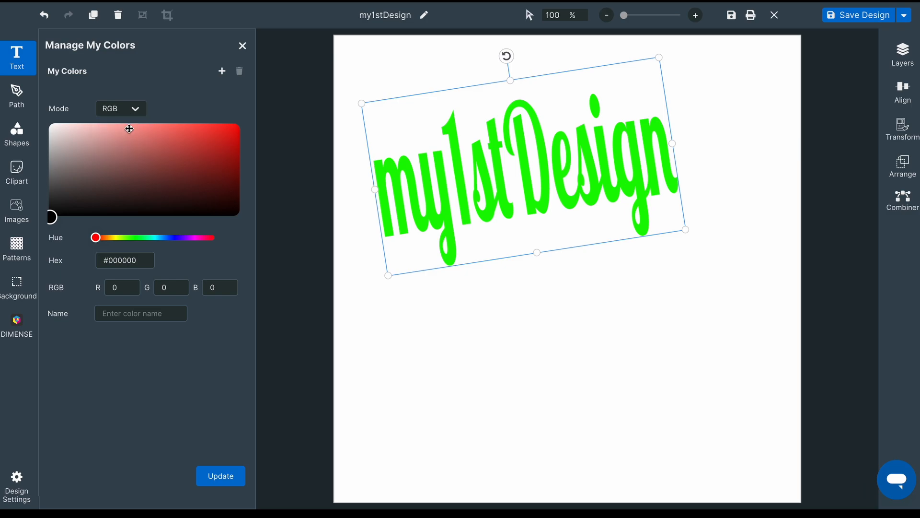
pyautogui.moveTo(102, 201)
pyautogui.mouseDown()
pyautogui.moveTo(156, 187)
pyautogui.moveTo(226, 145)
pyautogui.mouseUp()
pyautogui.moveTo(96, 238); pyautogui.dragTo(202, 250)
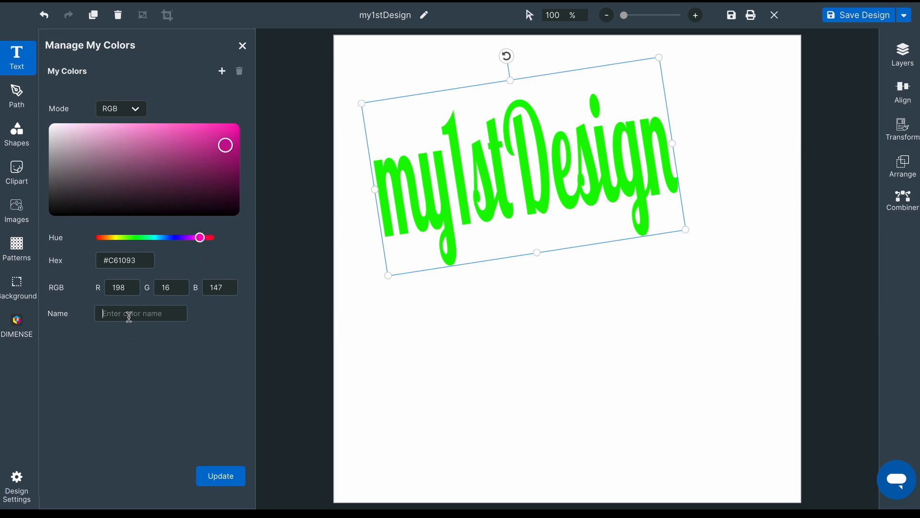
pyautogui.write('my1stColor')
pyautogui.click(221, 77)
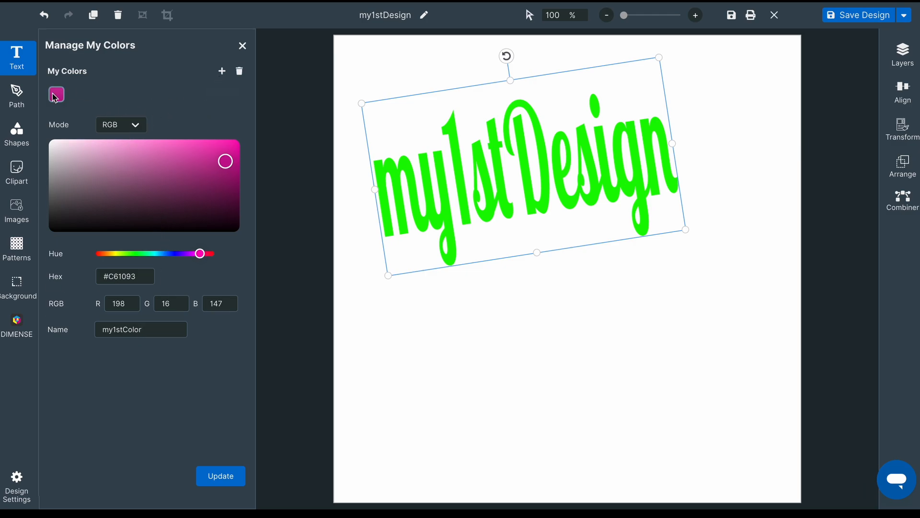
pyautogui.click(199, 468)
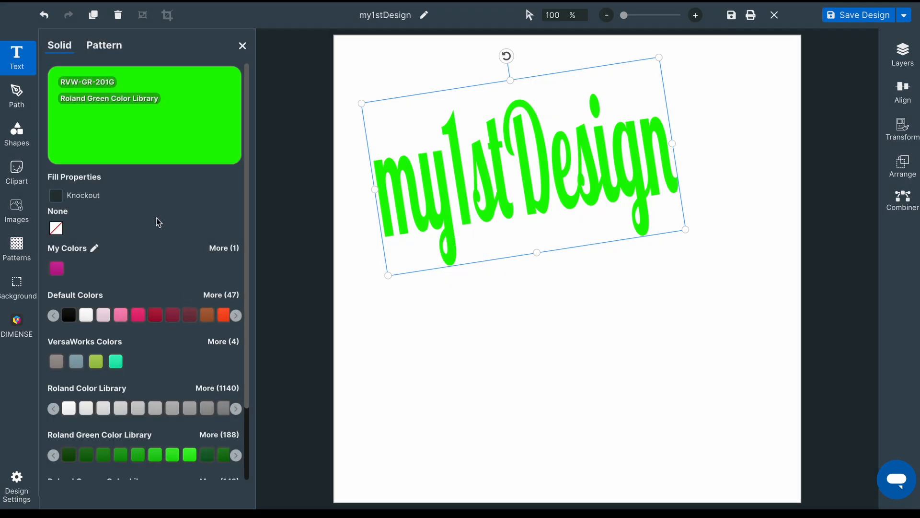
pyautogui.click(58, 269)
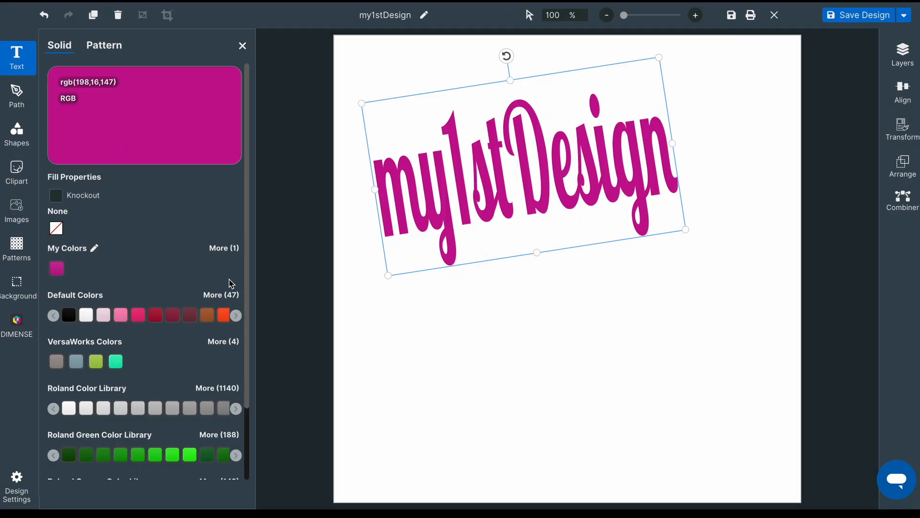
pyautogui.click(417, 236)
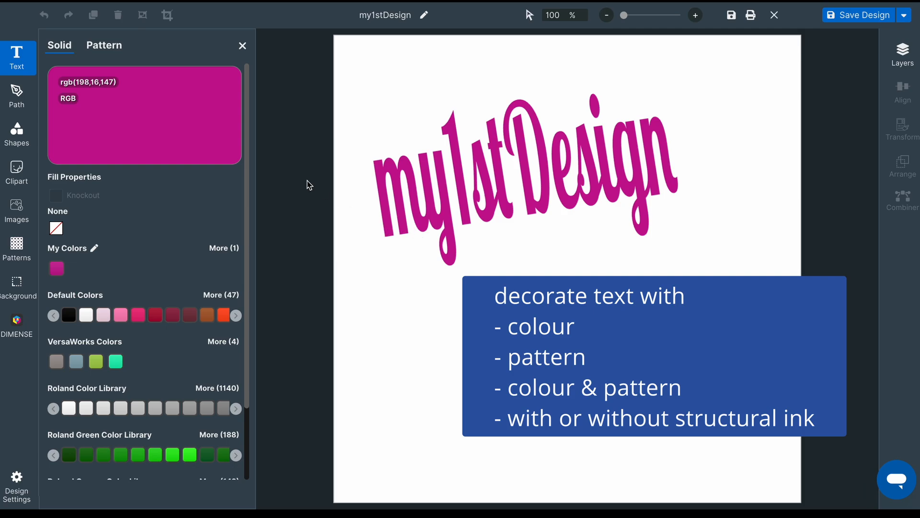
# Step: Browse the General Patterns and fill the "my1stDesign" text with the morphing-diamonds pattern
pyautogui.click(104, 45)
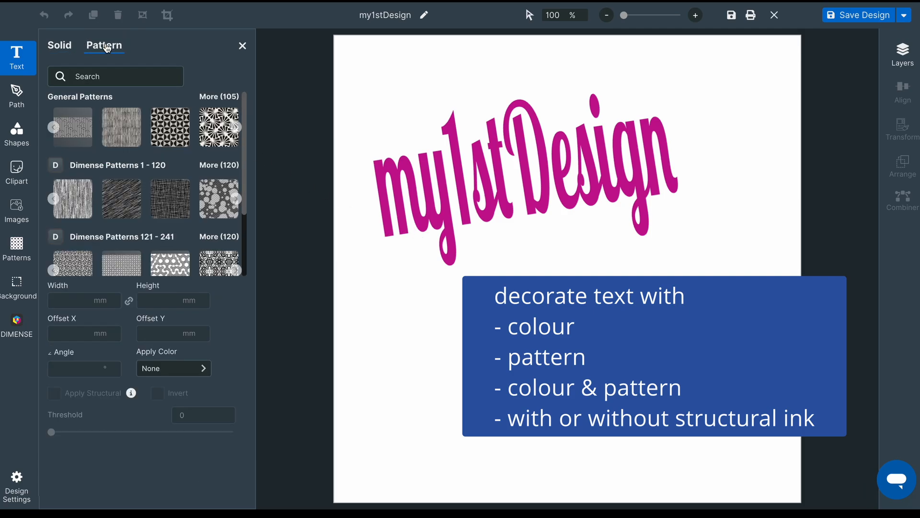
pyautogui.moveTo(247, 129)
pyautogui.mouseDown()
pyautogui.moveTo(246, 178)
pyautogui.moveTo(245, 132)
pyautogui.moveTo(246, 174)
pyautogui.moveTo(245, 130)
pyautogui.moveTo(235, 129)
pyautogui.mouseUp()
pyautogui.click(236, 127)
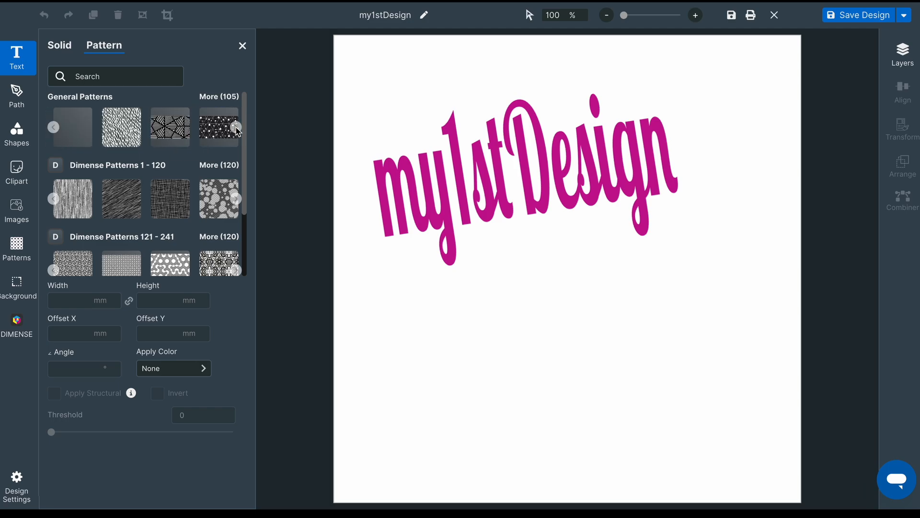
pyautogui.click(236, 128)
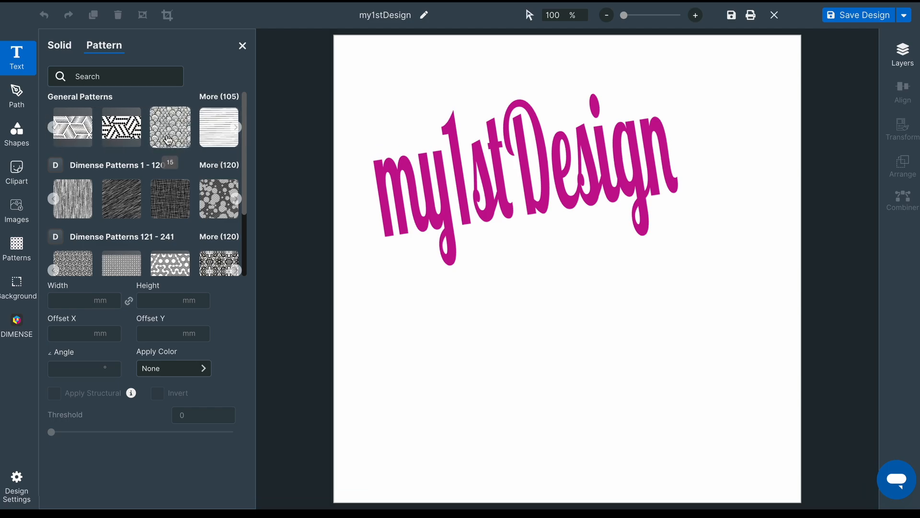
pyautogui.click(214, 97)
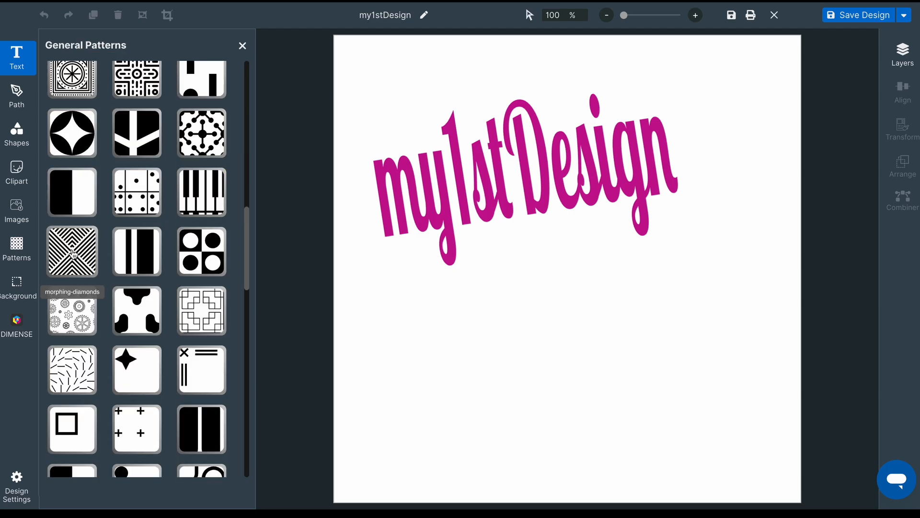
pyautogui.click(385, 206)
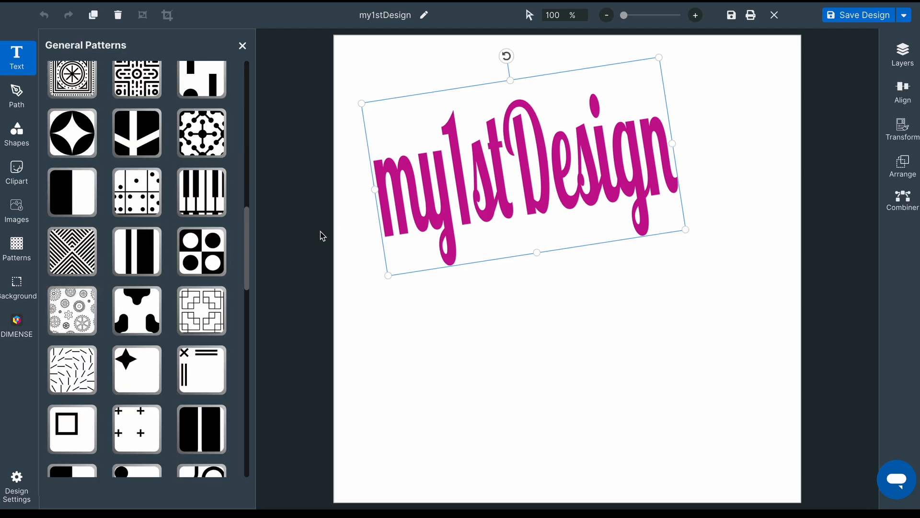
pyautogui.click(82, 255)
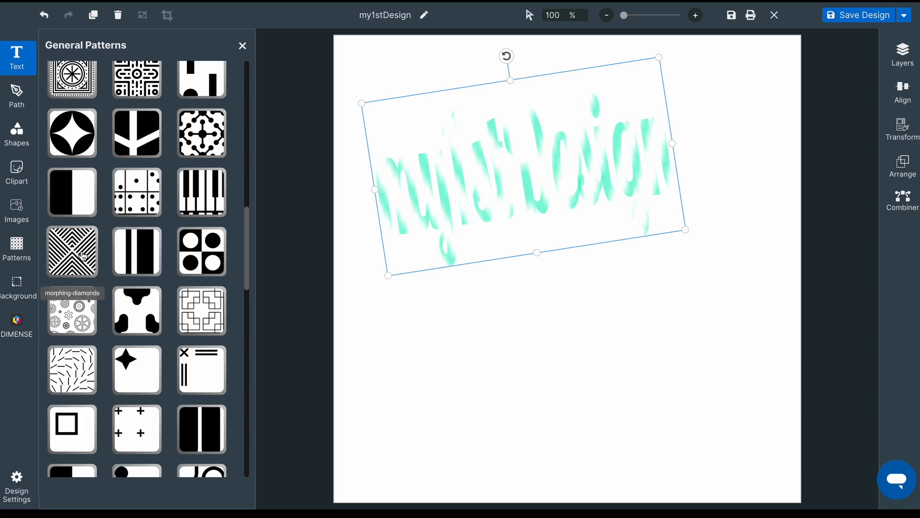
pyautogui.moveTo(247, 211); pyautogui.dragTo(251, 71)
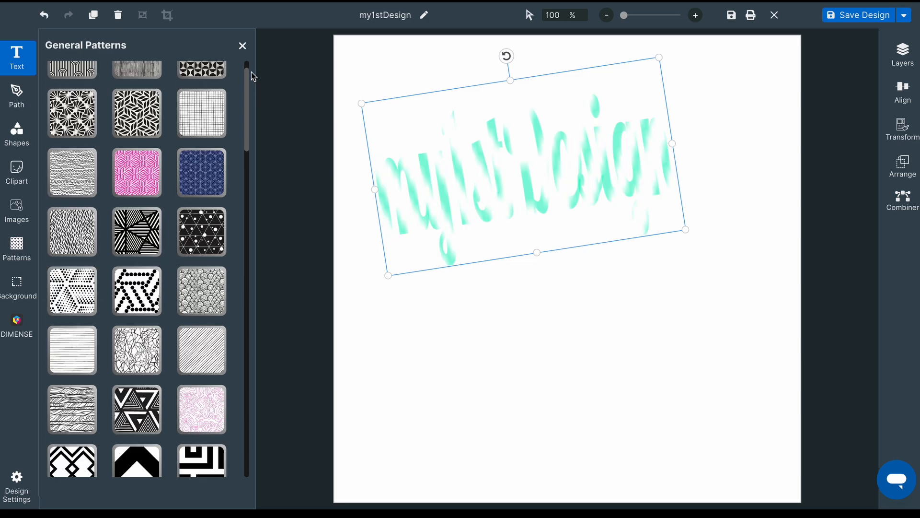
pyautogui.click(242, 48)
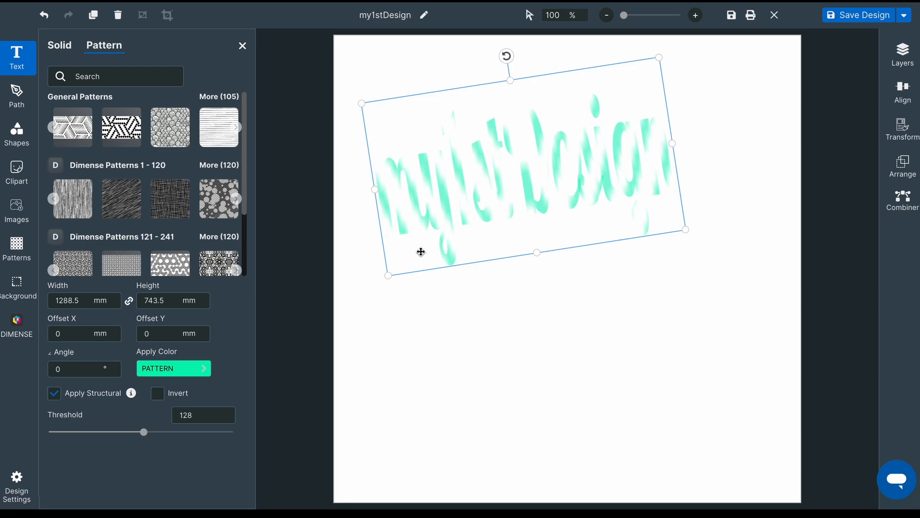
# Step: Scale down the text's pattern, trying a pattern width of 300 mm and settling on 150 mm
pyautogui.doubleClick(68, 302)
pyautogui.write('300')
pyautogui.press('Tab')
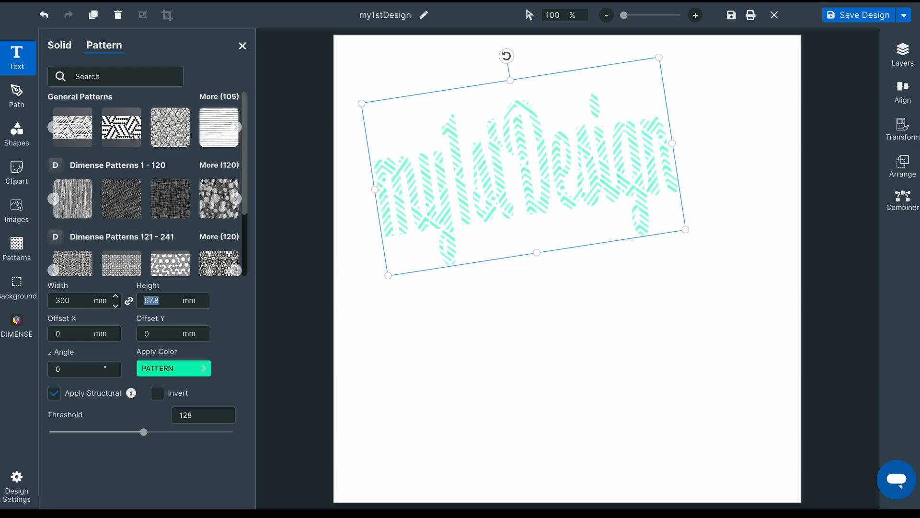
pyautogui.hotkey('shift', 'Tab')
pyautogui.write('150')
pyautogui.press('Tab')
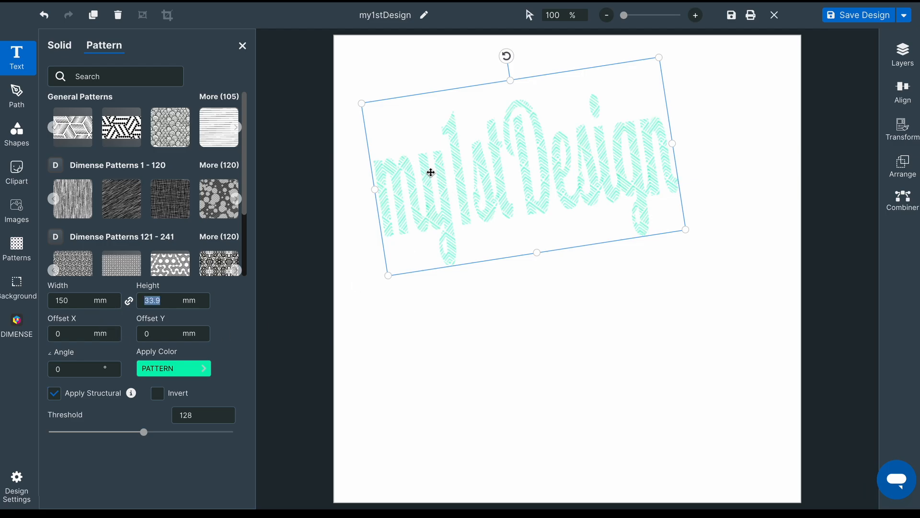
# Step: Set the text pattern's horizontal offset to 20 mm and its angle to 45°
pyautogui.click(79, 338)
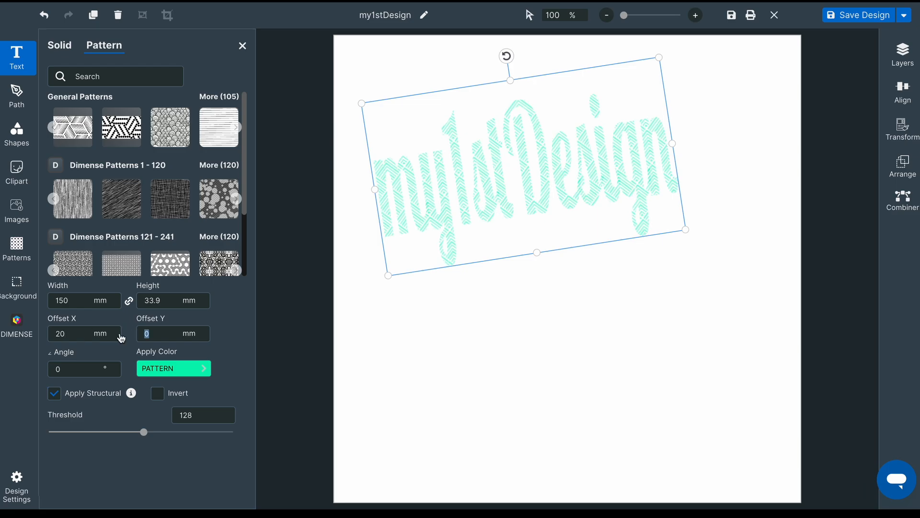
pyautogui.click(84, 368)
pyautogui.click(116, 365)
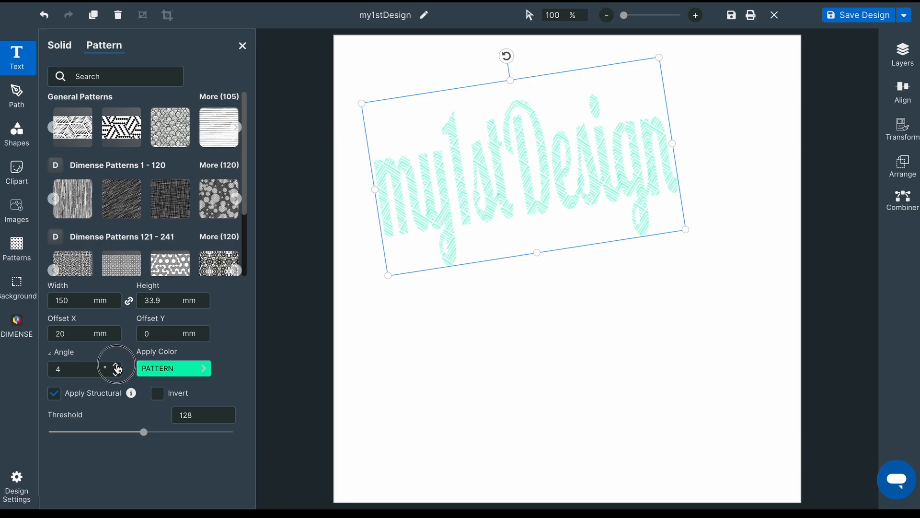
pyautogui.click(116, 364)
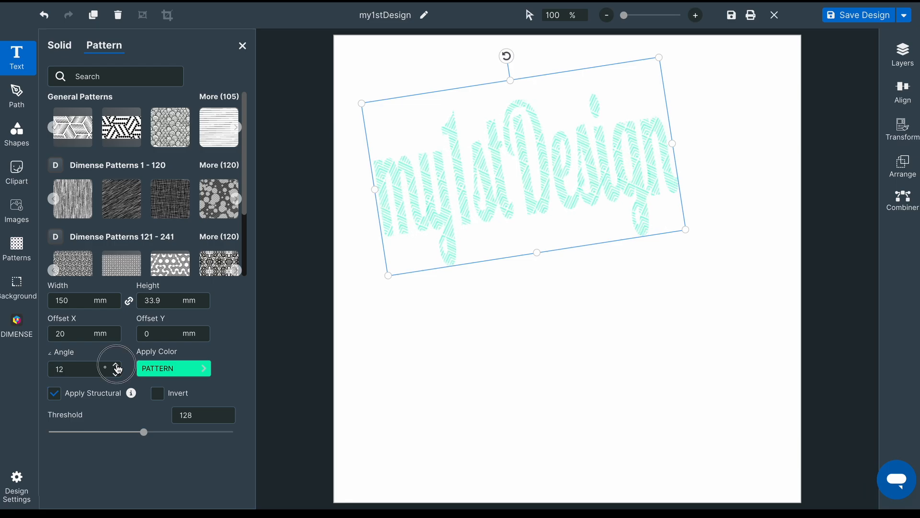
pyautogui.click(116, 364)
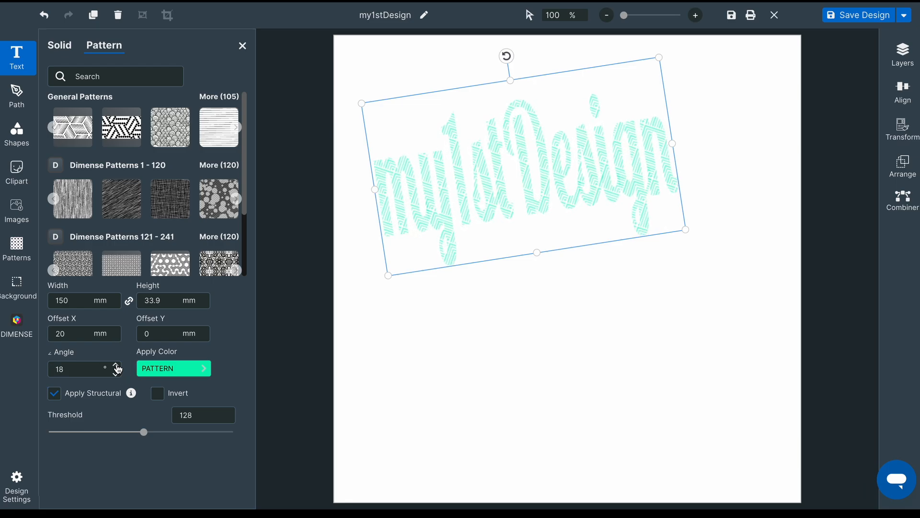
pyautogui.click(75, 369)
pyautogui.write('45')
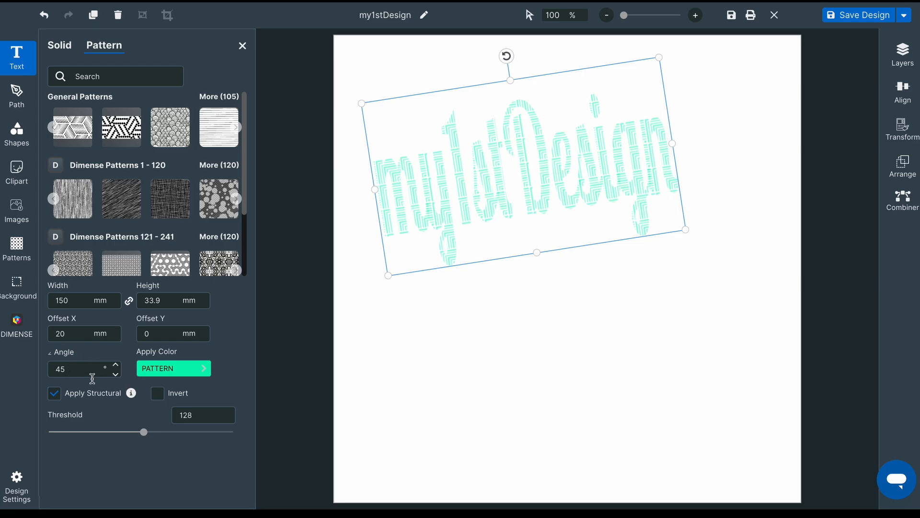
# Step: Turn off the structural option for the text's pattern and recolour the pattern with the magenta from My Colors
pyautogui.moveTo(129, 395)
pyautogui.click(54, 393)
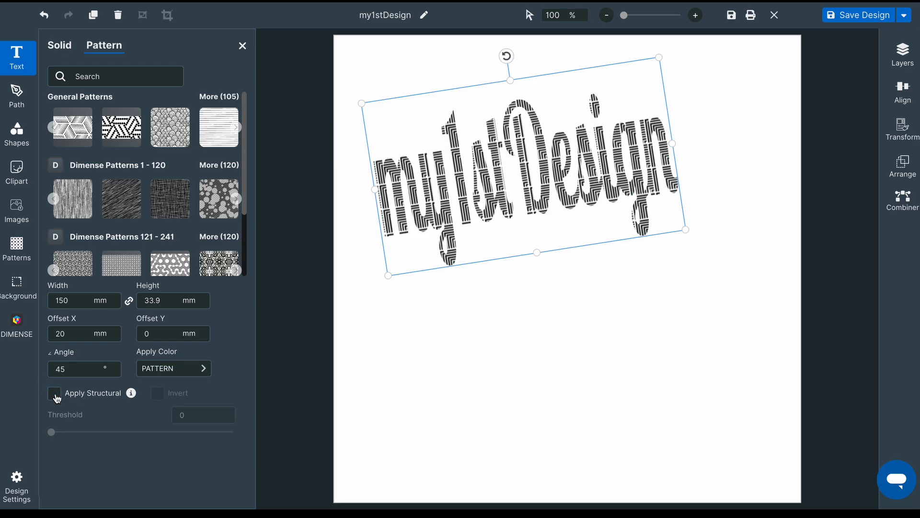
pyautogui.click(163, 369)
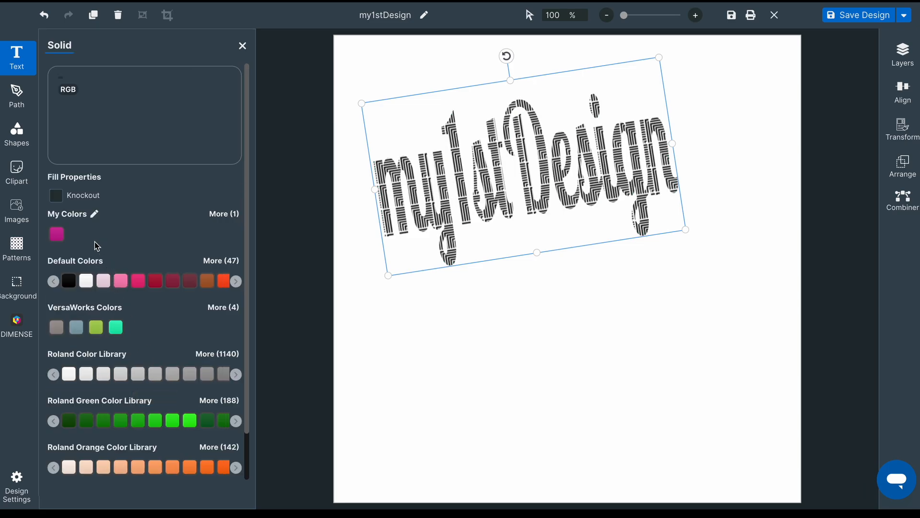
pyautogui.click(57, 235)
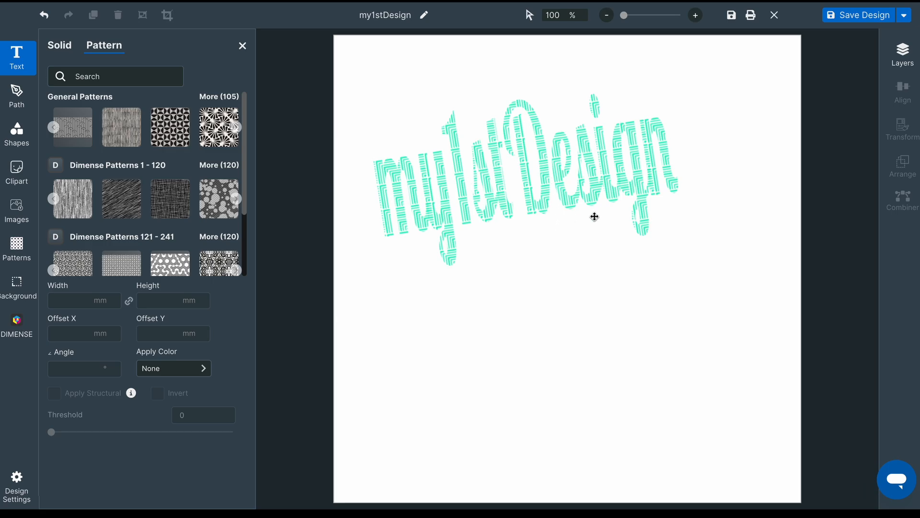
# Step: Select both overlapping "my1stDesign" text copies and align them to the selection by middle and center
pyautogui.click(506, 207)
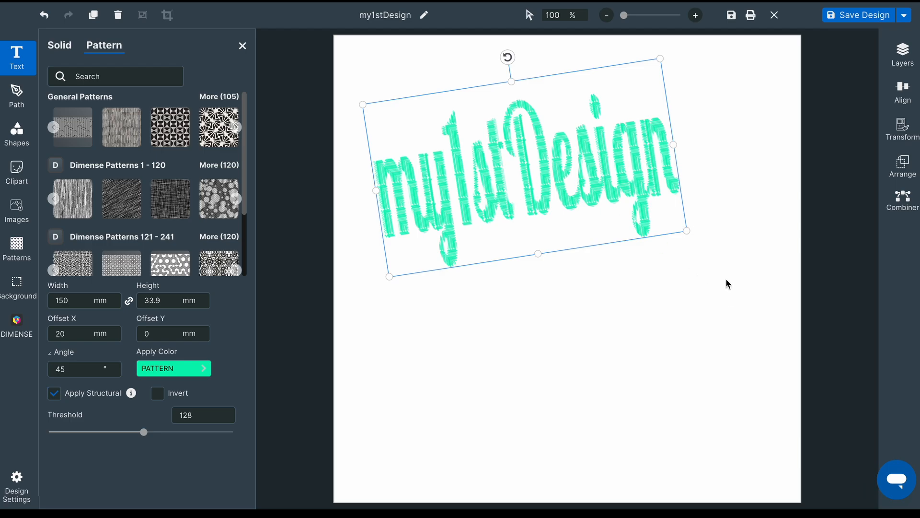
pyautogui.moveTo(725, 279); pyautogui.dragTo(341, 41)
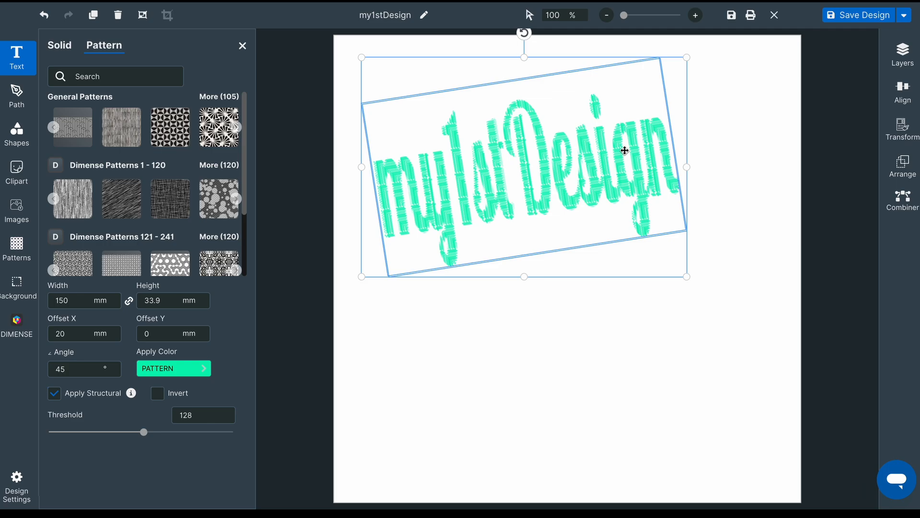
pyautogui.click(904, 92)
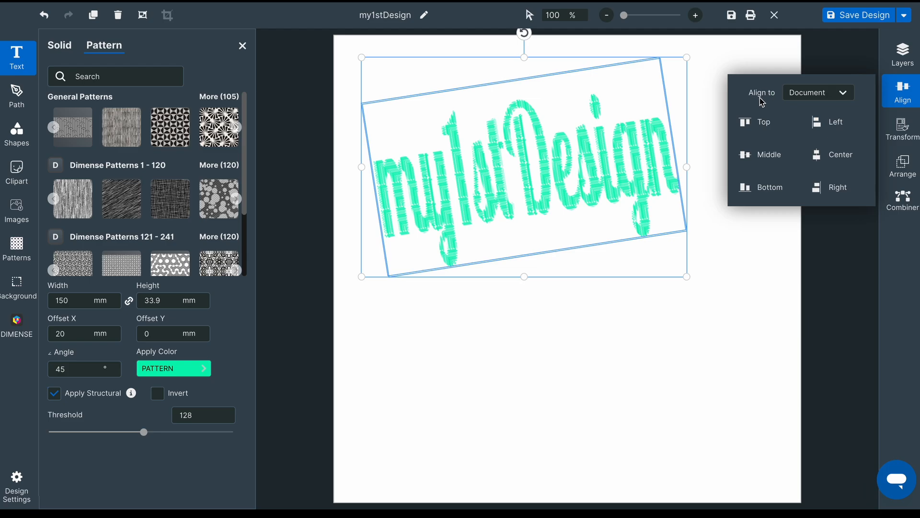
pyautogui.click(822, 99)
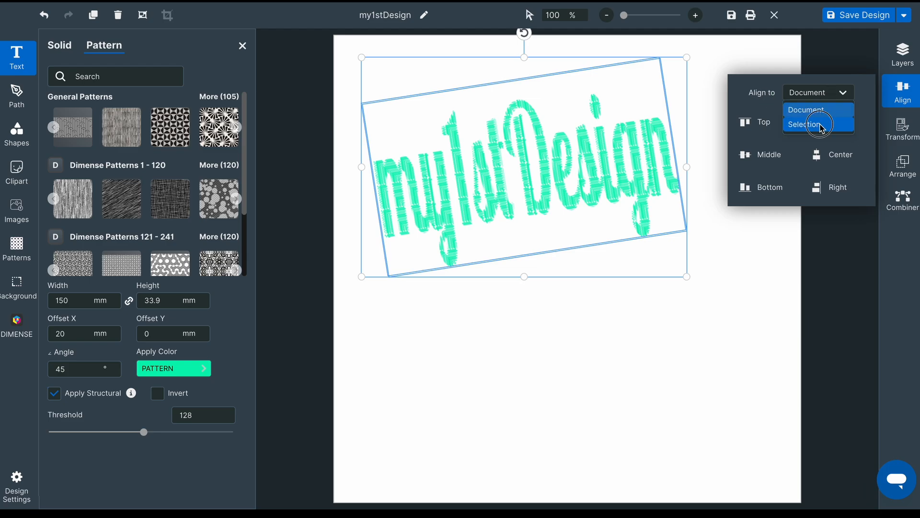
pyautogui.click(820, 126)
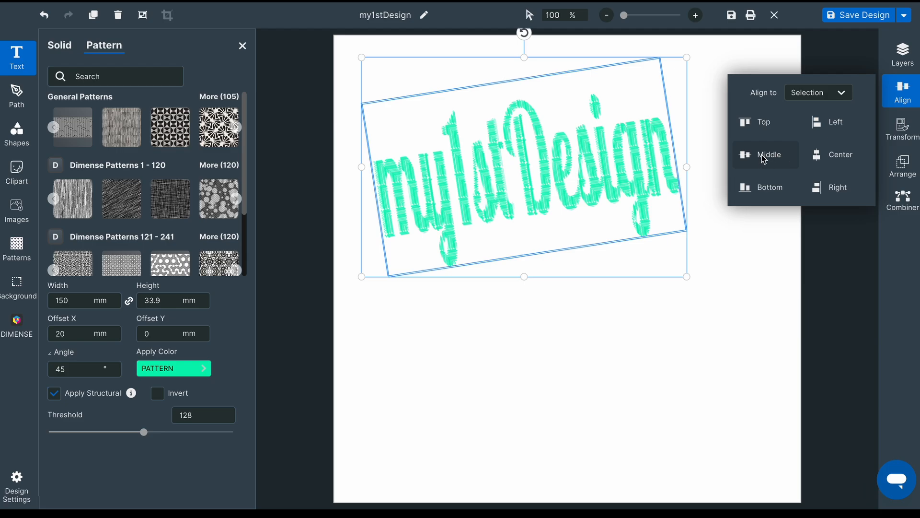
pyautogui.click(764, 159)
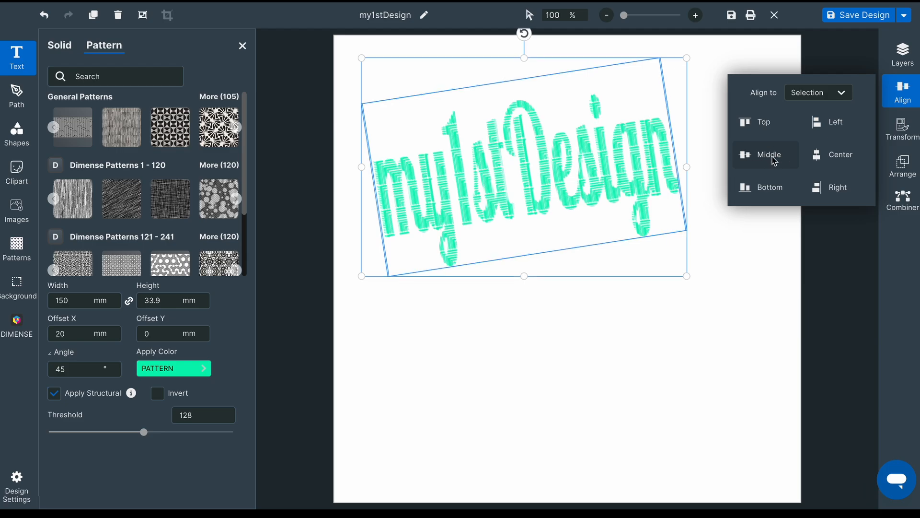
pyautogui.click(825, 162)
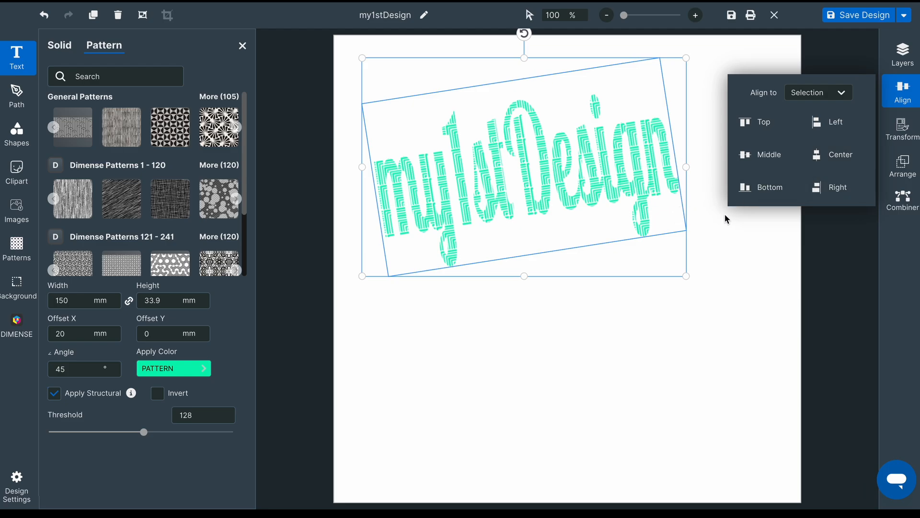
pyautogui.click(716, 246)
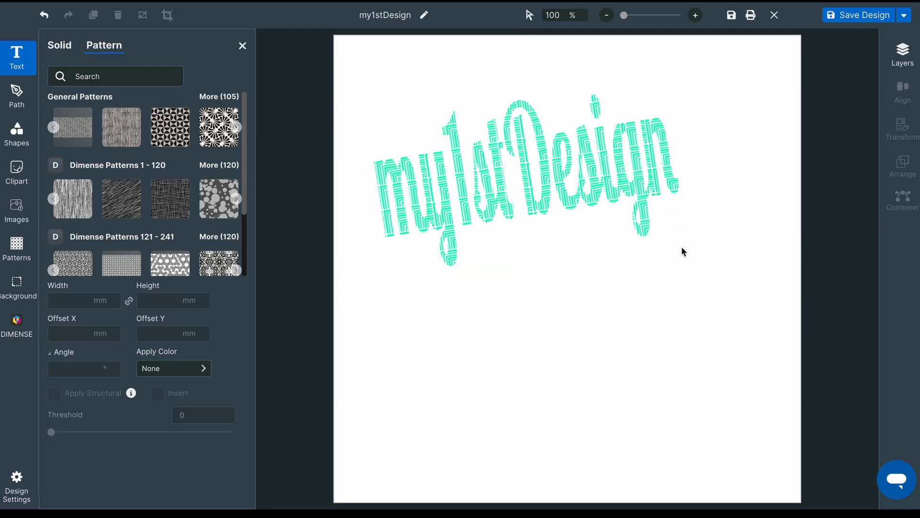
# Step: Fill the uppermost text copy with the solid magenta from My Colors and send it to the back behind the structural pattern
pyautogui.click(642, 195)
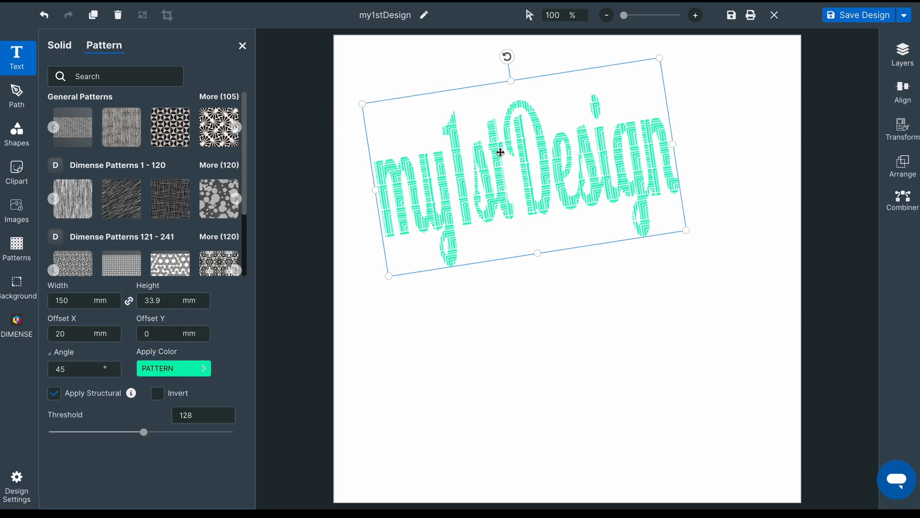
pyautogui.click(61, 47)
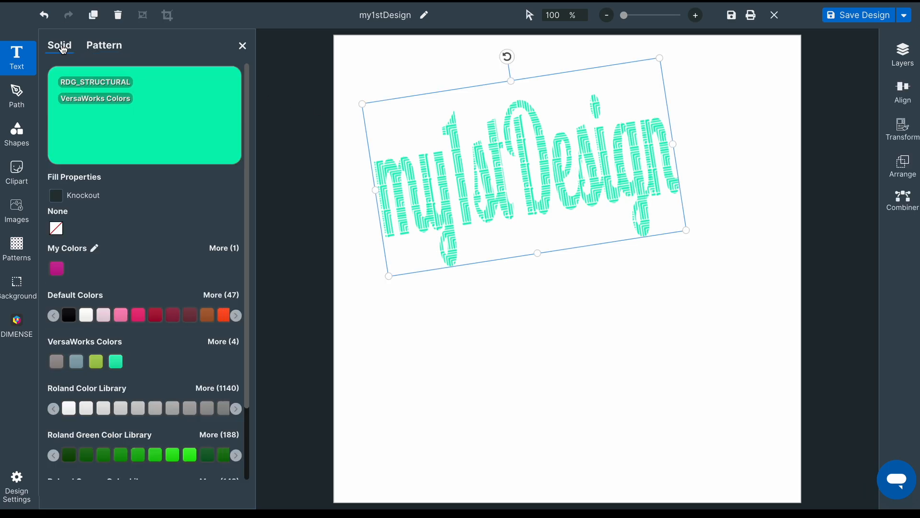
pyautogui.click(57, 268)
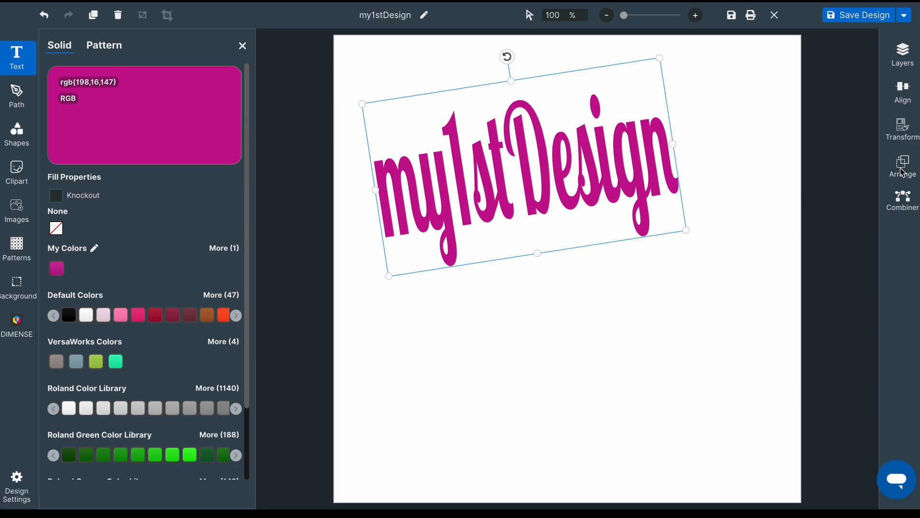
pyautogui.click(901, 168)
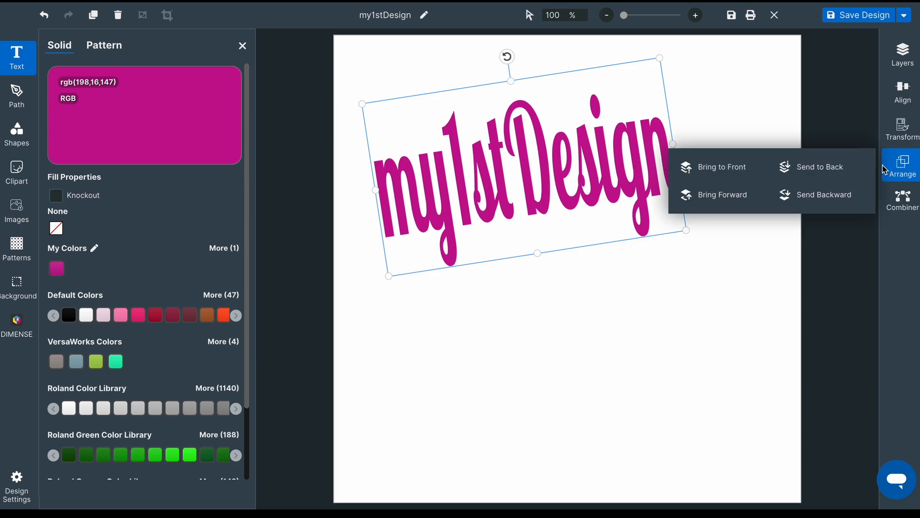
pyautogui.click(839, 168)
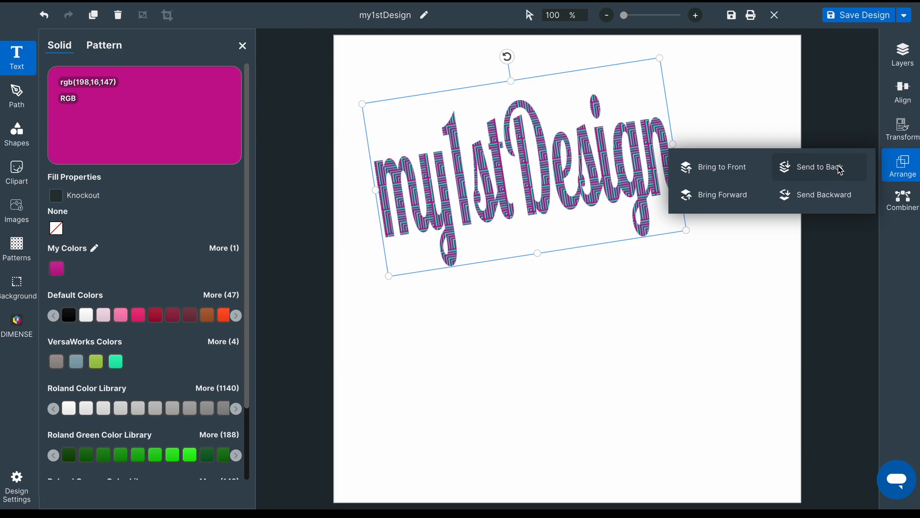
pyautogui.click(874, 100)
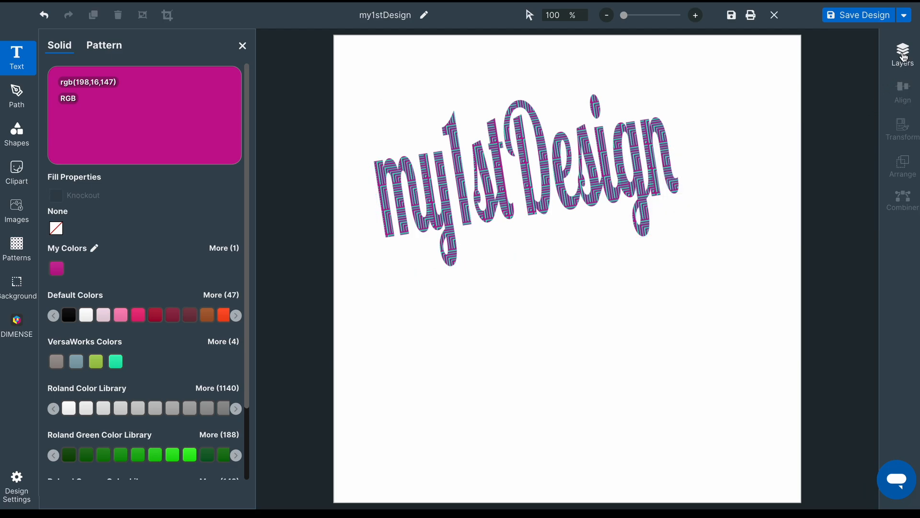
# Step: Examine the structural and colored parts of the design separately by hiding and reshowing each of them
pyautogui.click(904, 57)
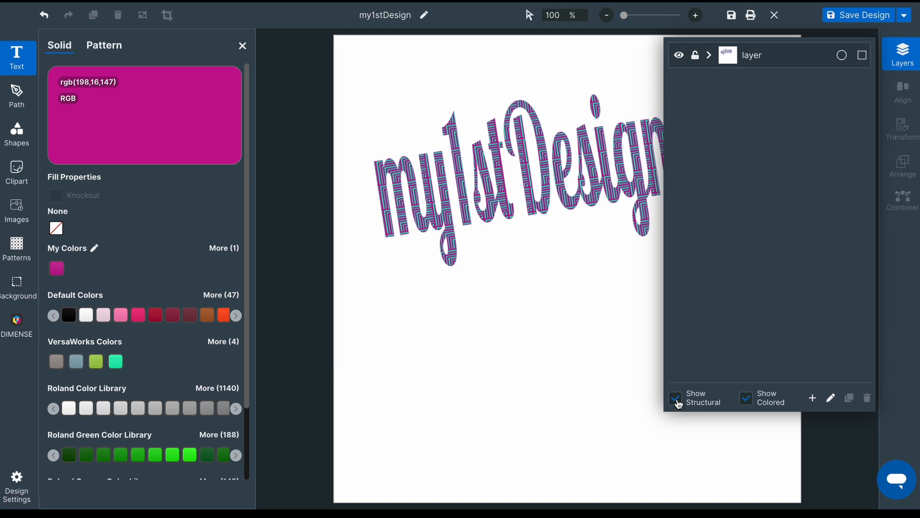
pyautogui.click(676, 399)
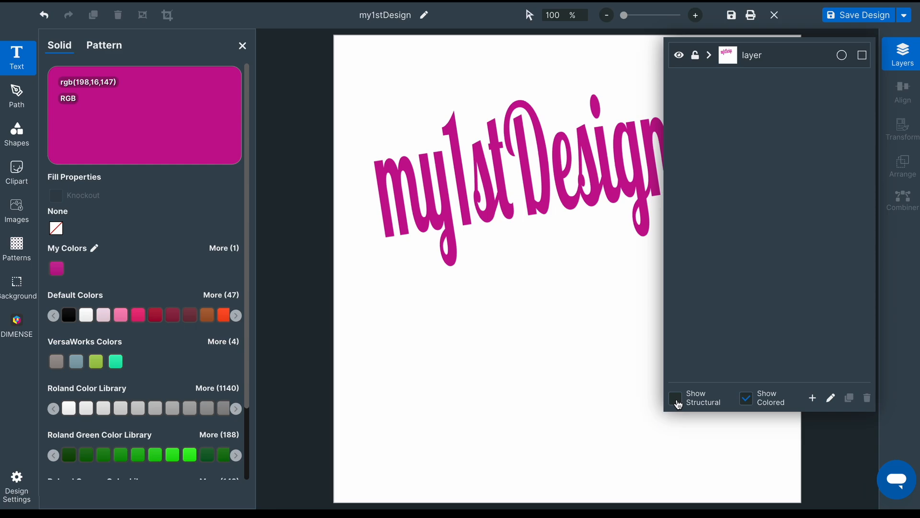
pyautogui.click(676, 399)
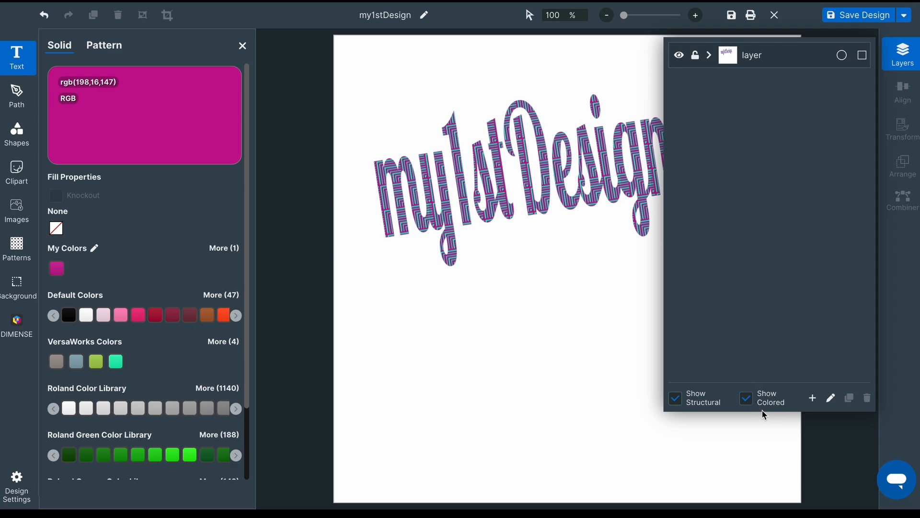
pyautogui.click(747, 400)
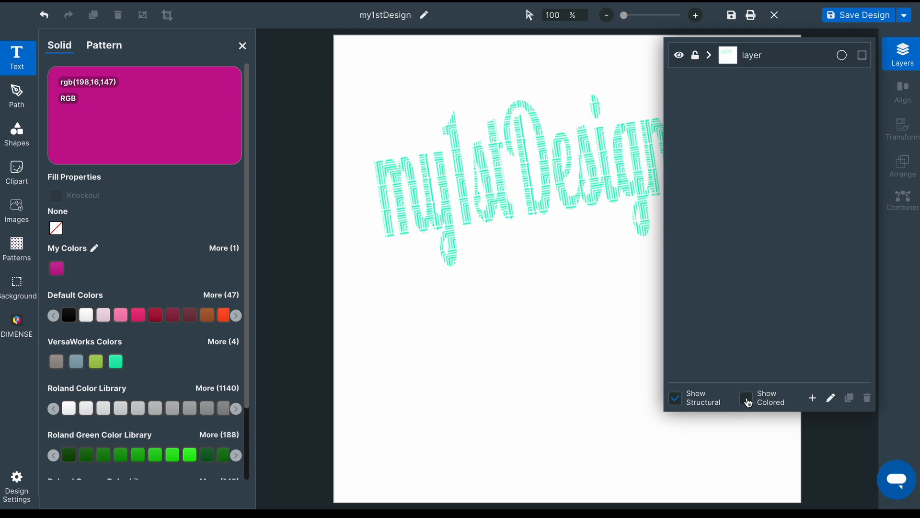
pyautogui.click(747, 400)
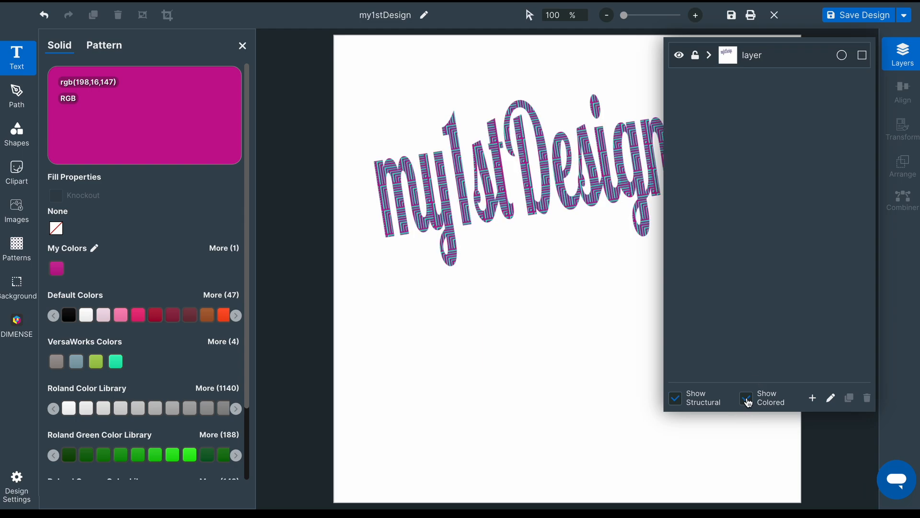
pyautogui.click(613, 344)
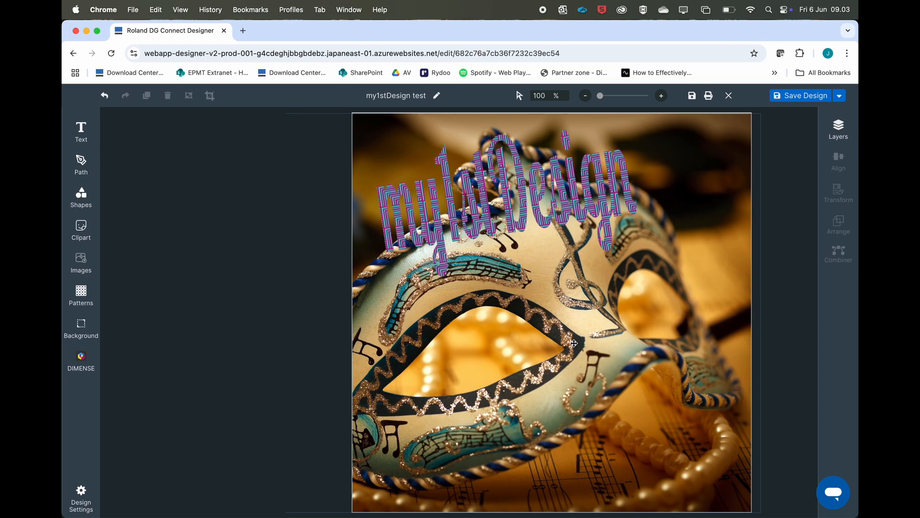
# Step: Give the patterned text an RDG_STRUCTURAL outline from the VersaWorks Colors, with a solid stroke 1.4 mm wide
pyautogui.click(522, 229)
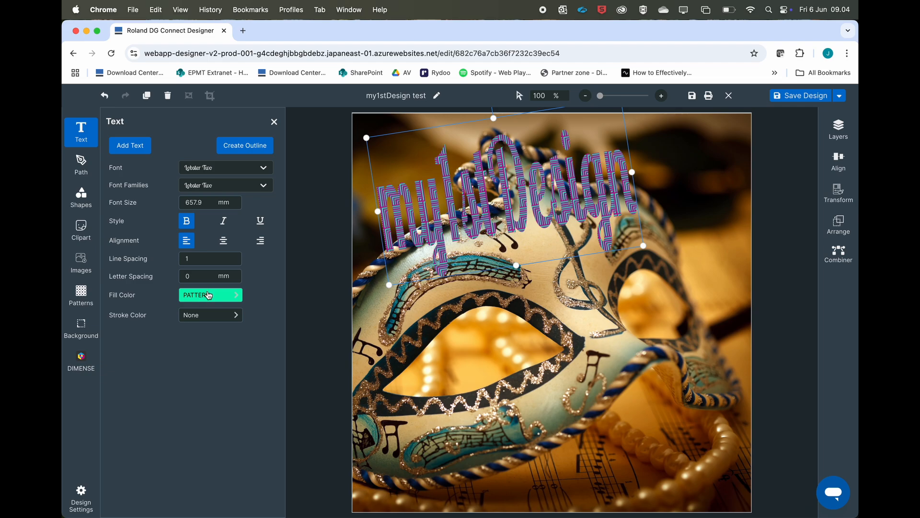
pyautogui.click(209, 316)
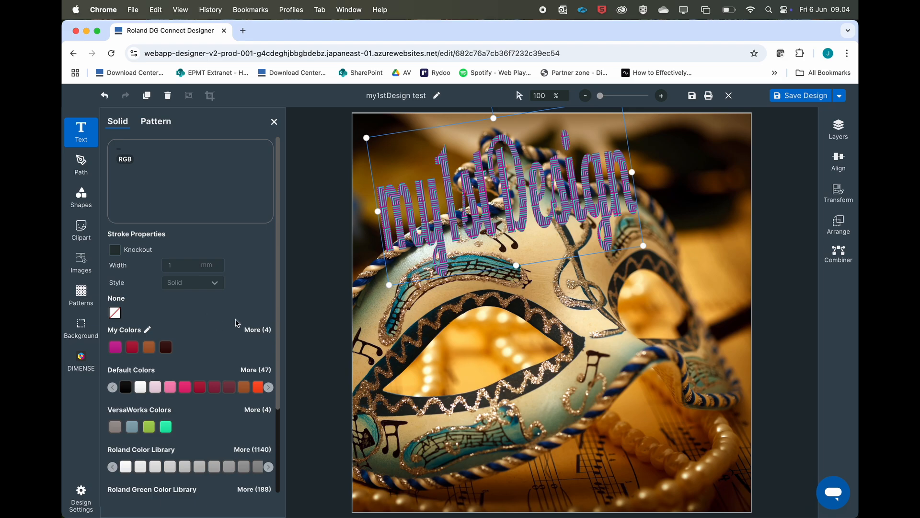
pyautogui.moveTo(277, 320); pyautogui.dragTo(278, 344)
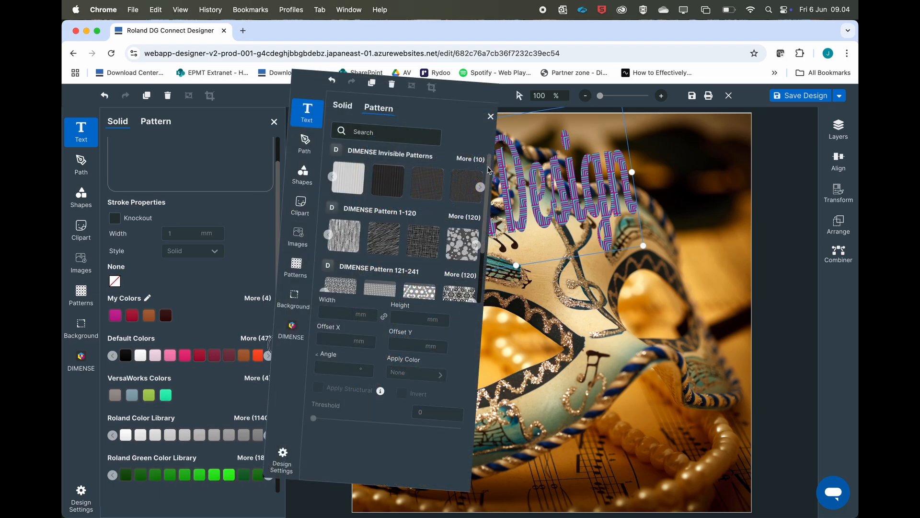
pyautogui.scroll(-2, 189, 312)
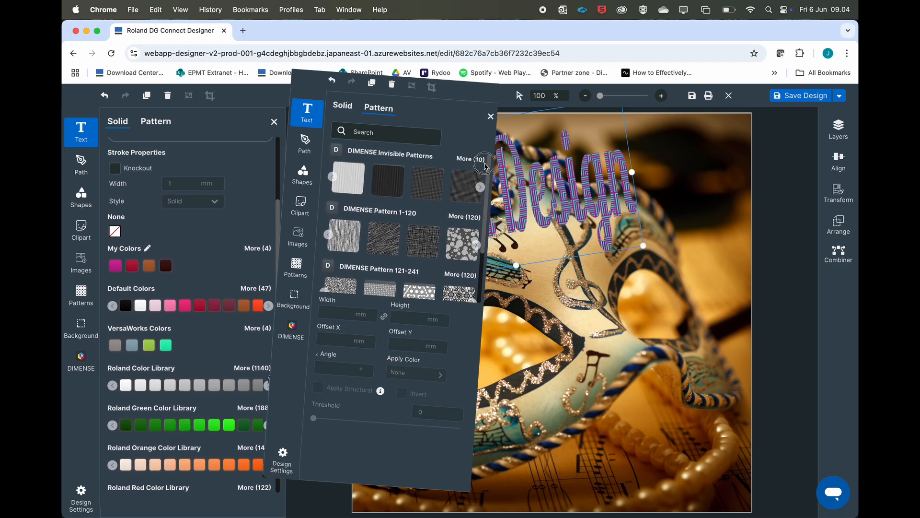
pyautogui.scroll(3, 279, 323)
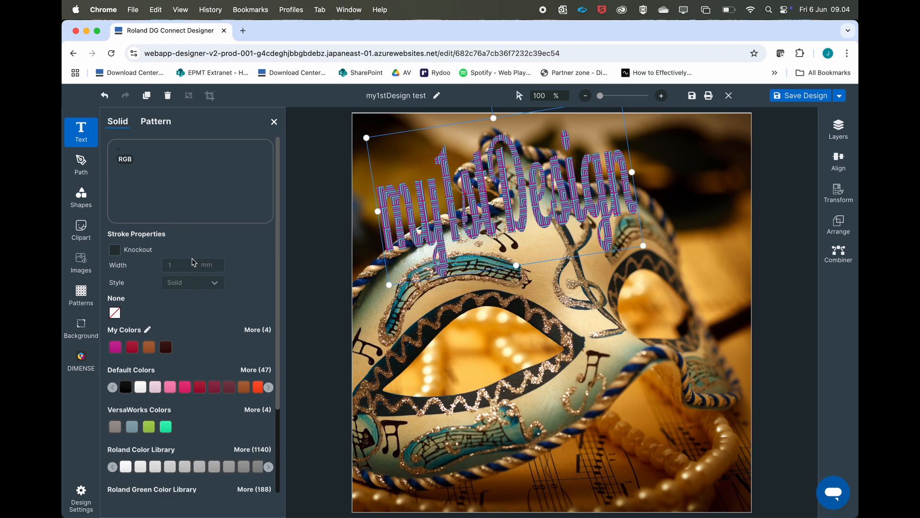
pyautogui.click(166, 426)
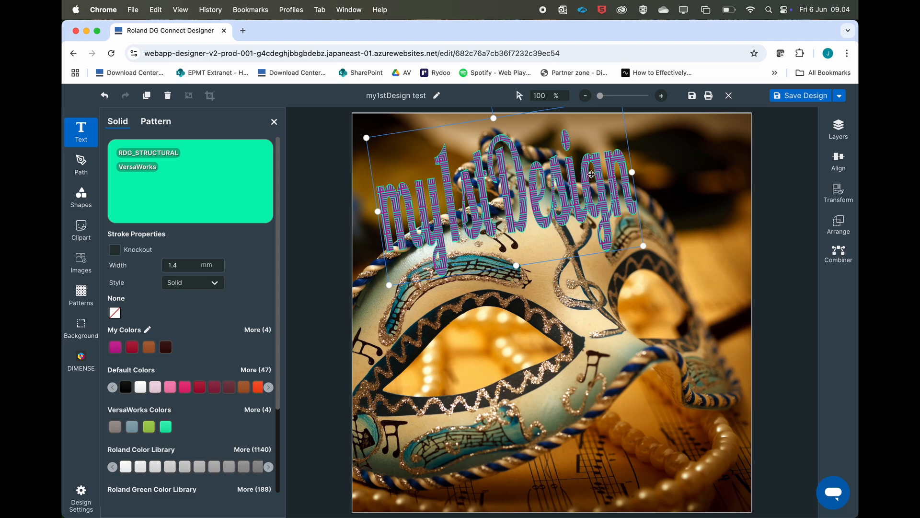
# Step: Open the width of the text's structural stroke for editing
pyautogui.click(601, 97)
pyautogui.moveTo(602, 99); pyautogui.dragTo(627, 100)
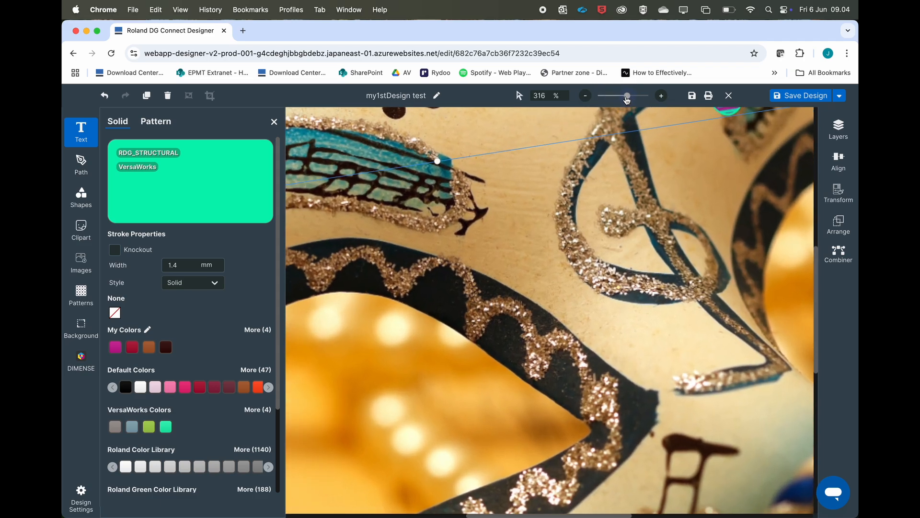
pyautogui.moveTo(823, 280); pyautogui.dragTo(825, 191)
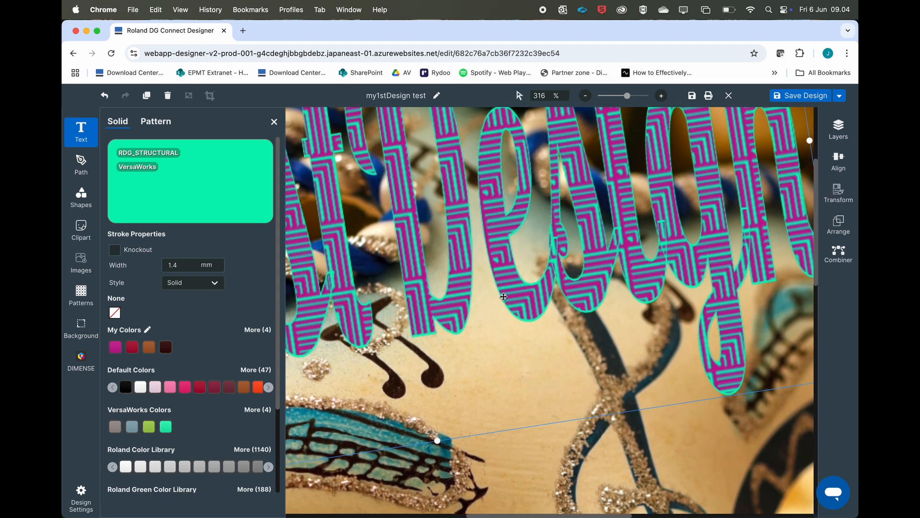
pyautogui.doubleClick(183, 266)
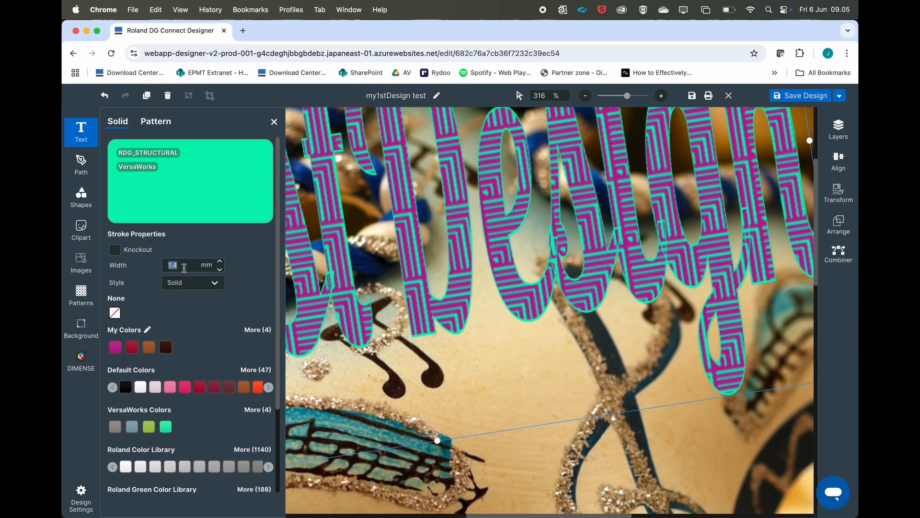